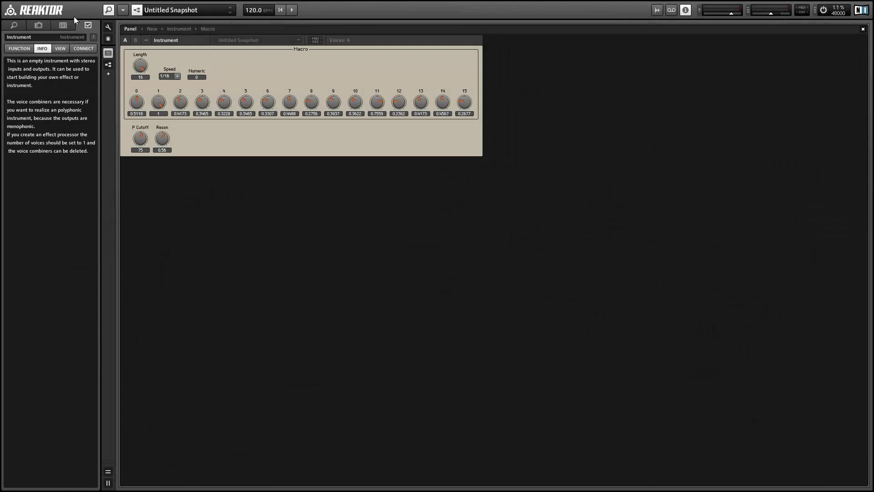
Step: In the structure view, rename the empty Macro 'Sequence' and park the P Cutoff fader beside it
click(179, 28)
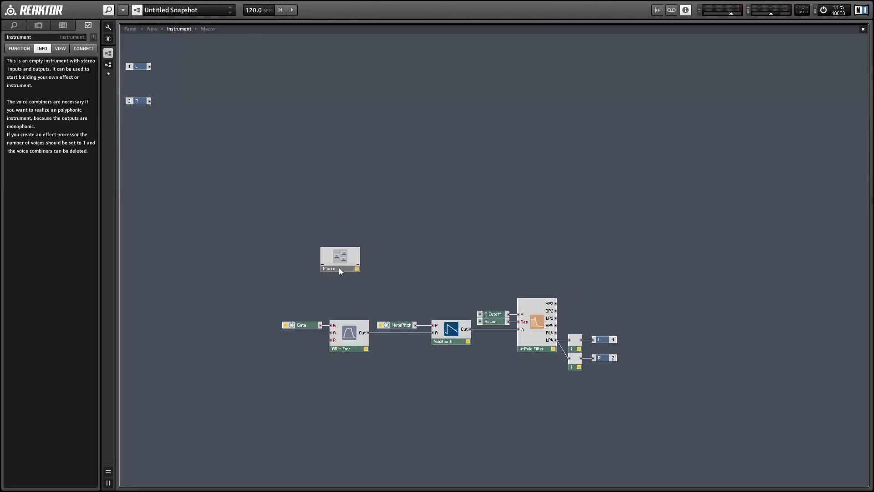
drag(339, 268, 344, 229)
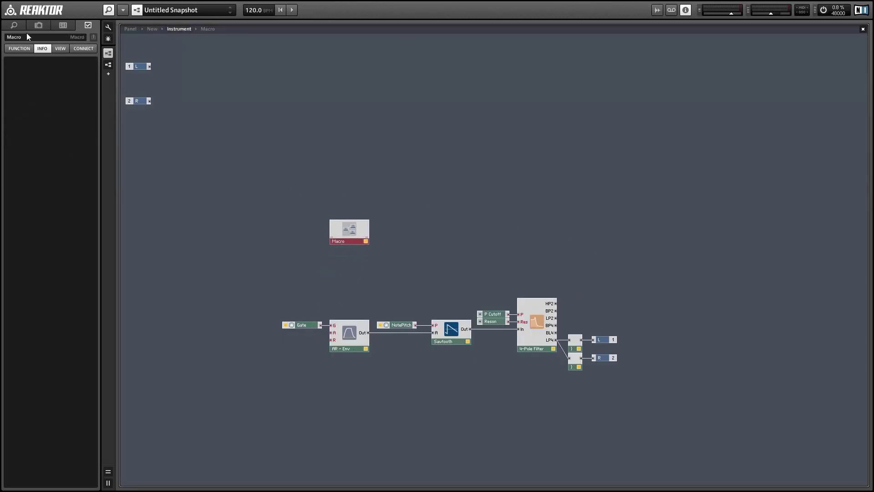
click(10, 37)
text(Sequ)
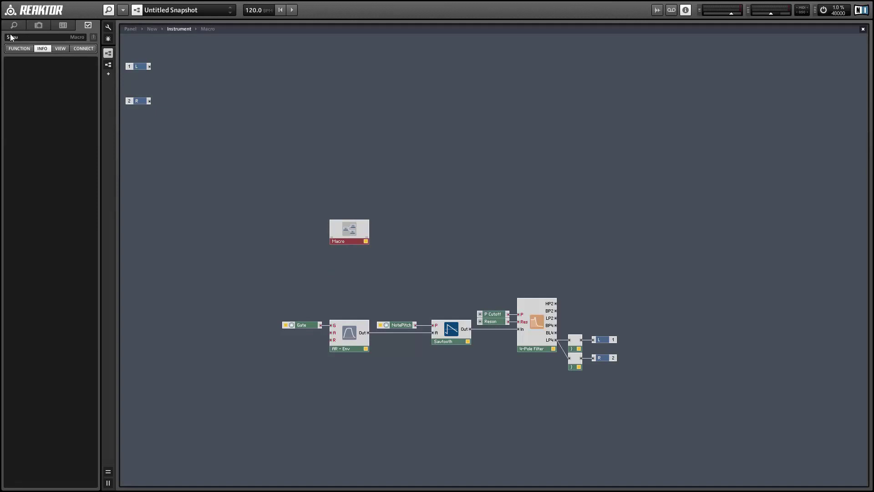
text(ence)
key(Return)
drag(341, 238, 330, 248)
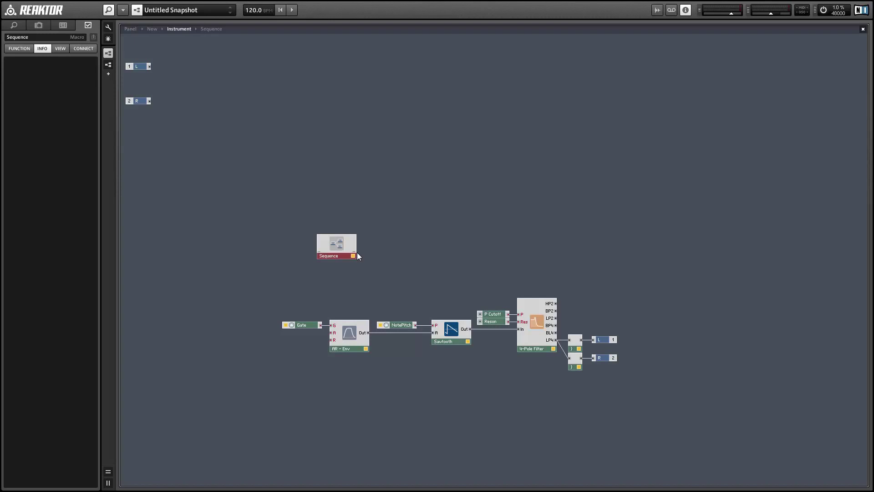
drag(489, 315, 409, 242)
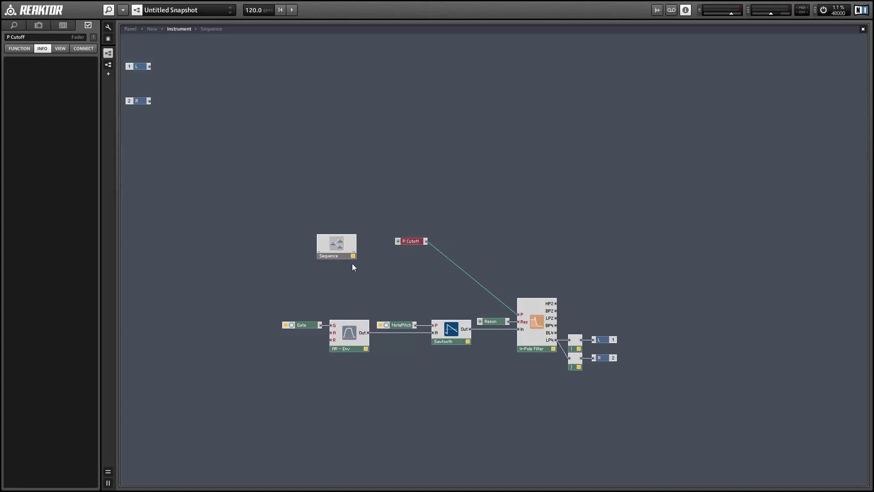
Step: Inside the Sequence macro, add a Send terminal and wire the sequencer output into it
click(354, 277)
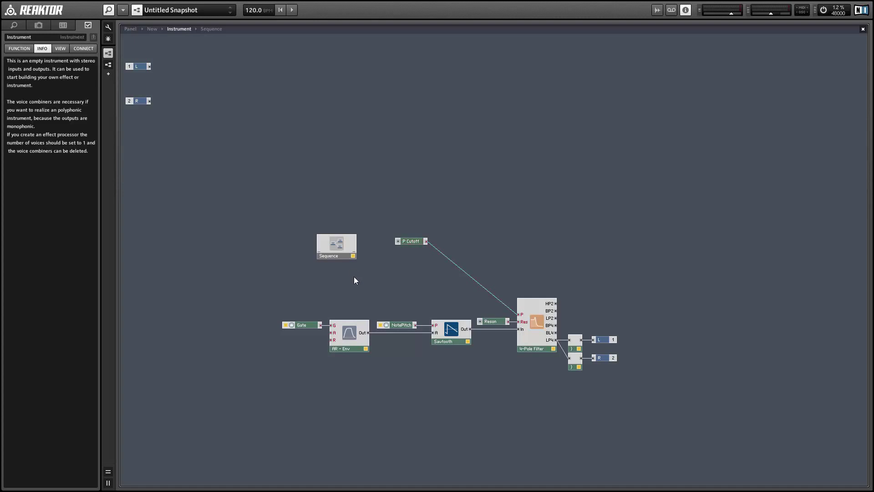
double_click(340, 245)
right_click(566, 163)
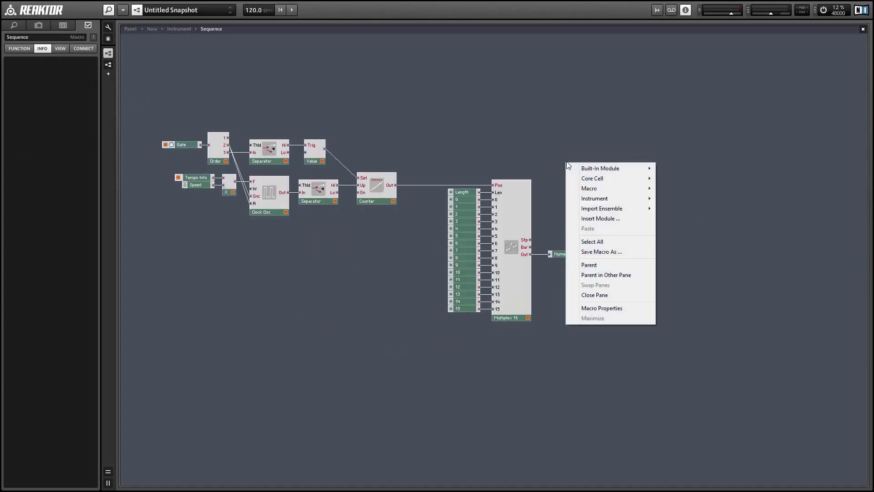
mouse_move(591, 168)
mouse_move(678, 318)
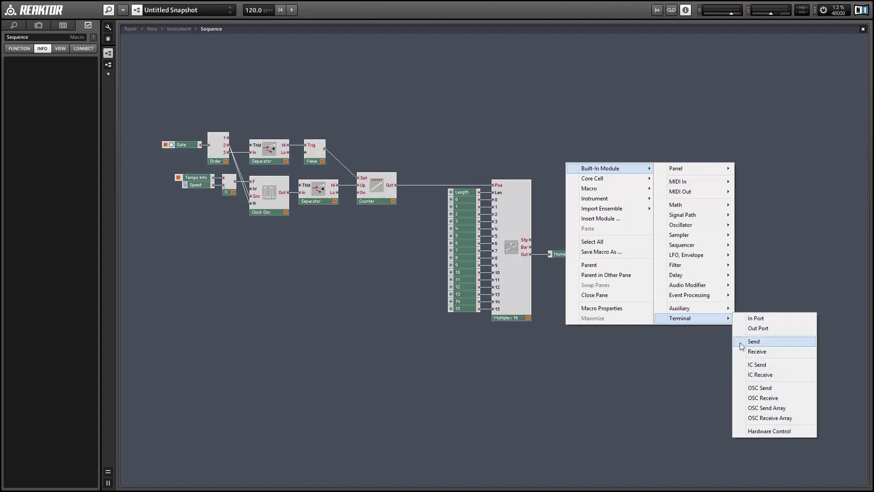
click(762, 342)
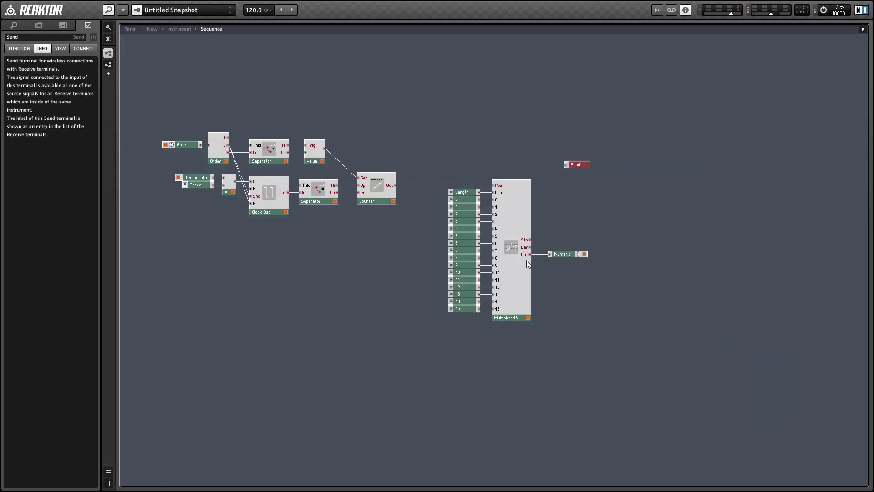
drag(529, 254, 627, 250)
click(567, 262)
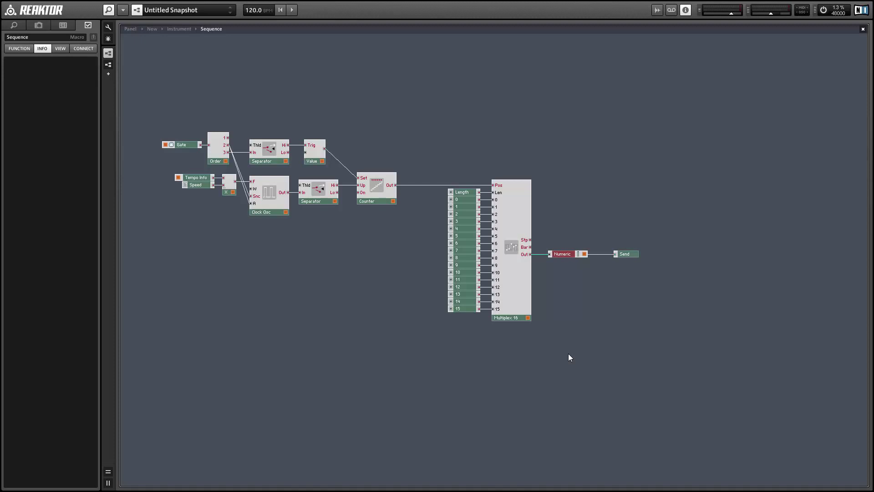
Step: Set every module in the Sequence macro to polyphonic
drag(568, 354, 185, 108)
right_click(517, 295)
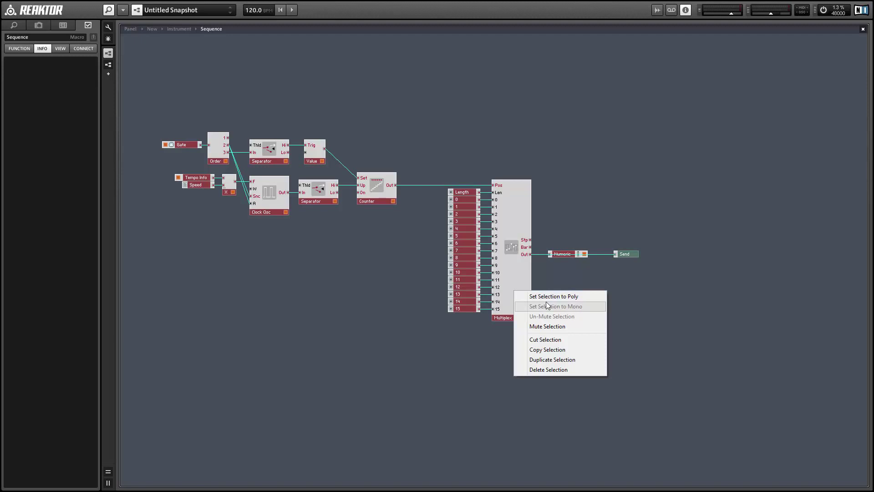
click(544, 297)
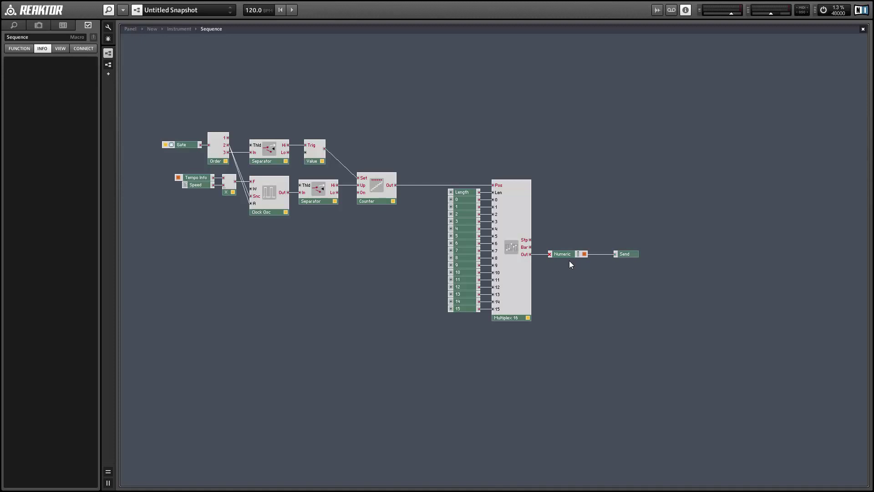
Step: Delete the Numeric display so Multiplex 16 feeds Send directly, then return to the instrument
drag(569, 255, 575, 225)
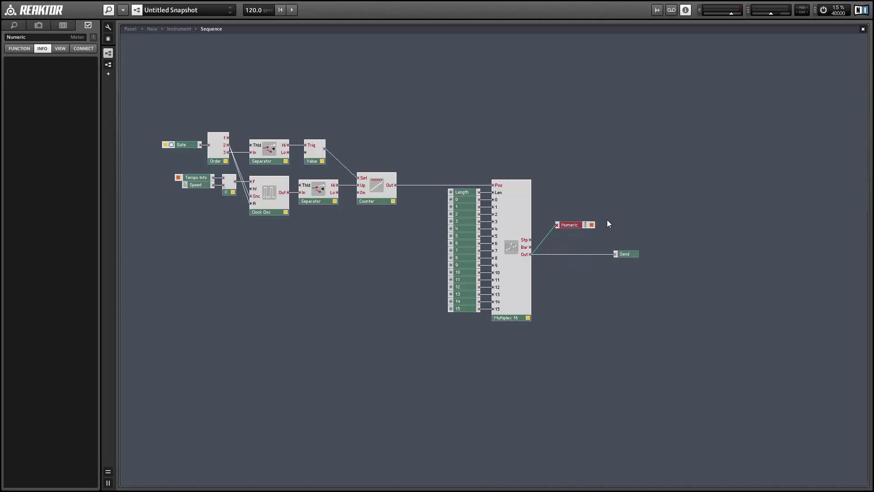
key(Delete)
drag(621, 254, 565, 255)
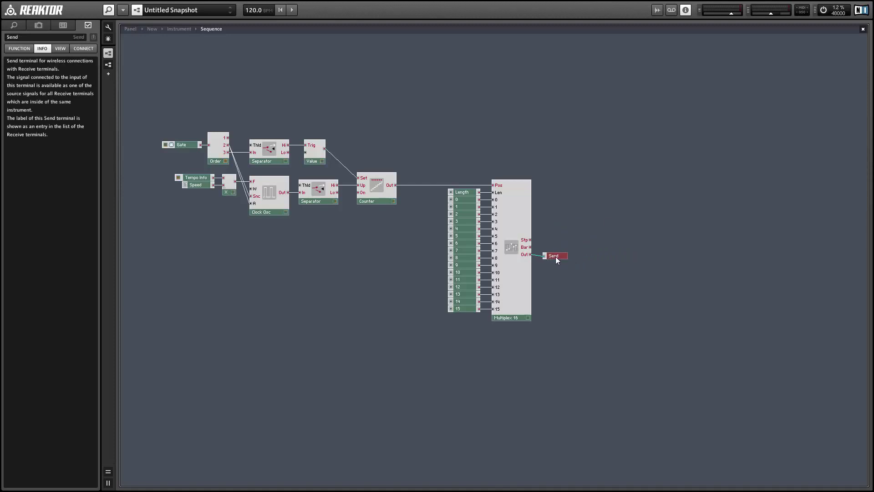
double_click(565, 219)
drag(337, 250, 335, 294)
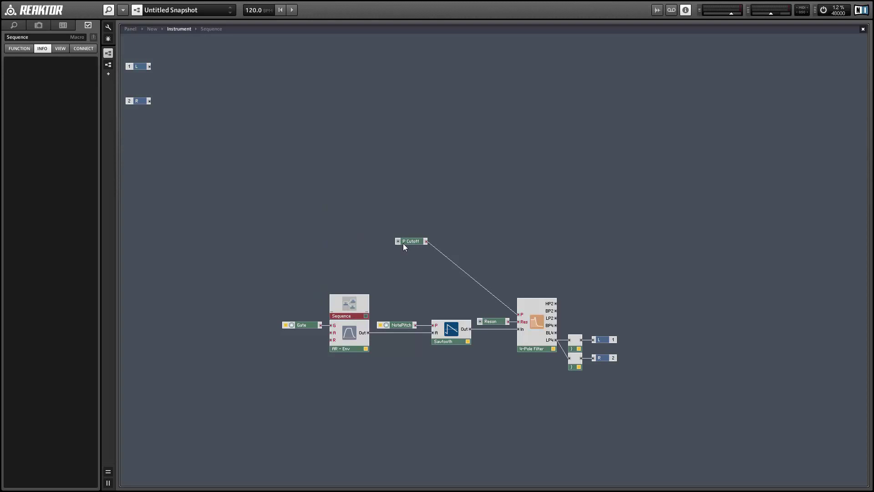
Step: Add a new one-in-one-out macro named 'Mod Knob'
drag(403, 242, 430, 269)
right_click(406, 147)
mouse_move(454, 171)
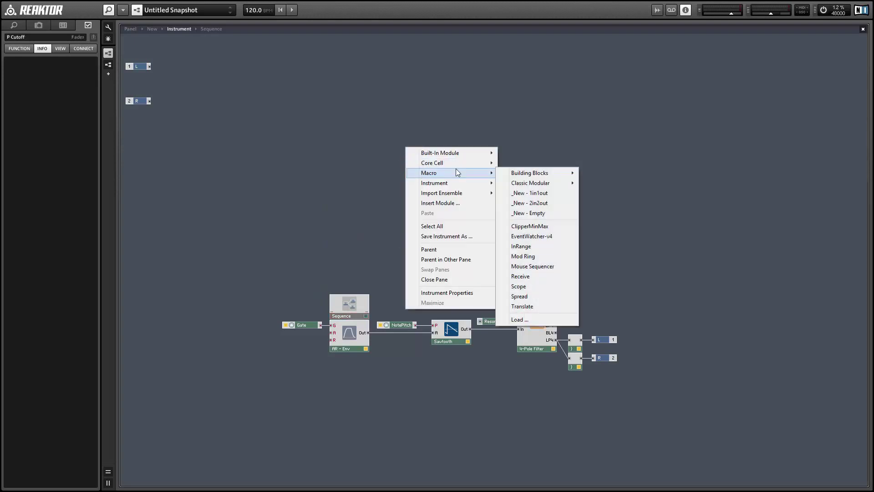
click(531, 193)
click(43, 47)
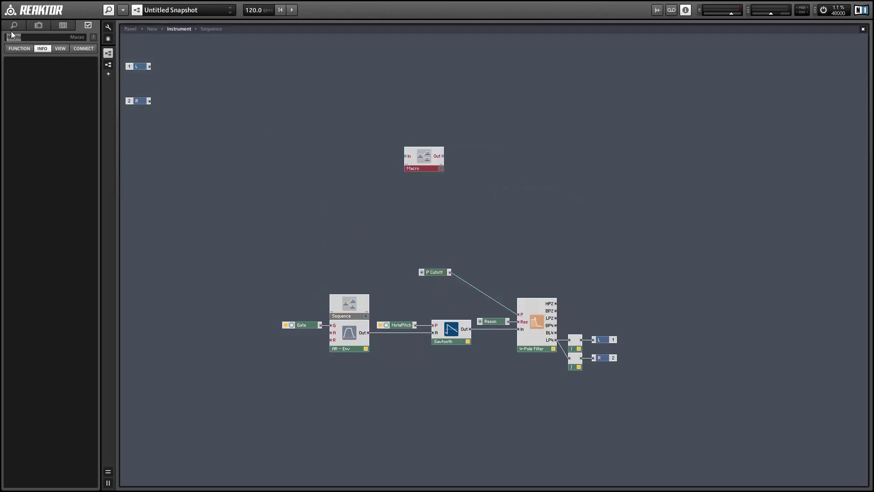
double_click(12, 36)
text(Mod Knob)
key(Return)
Step: Cut the P Cutoff knob from the instrument and paste it inside Mod Knob
click(399, 279)
click(430, 272)
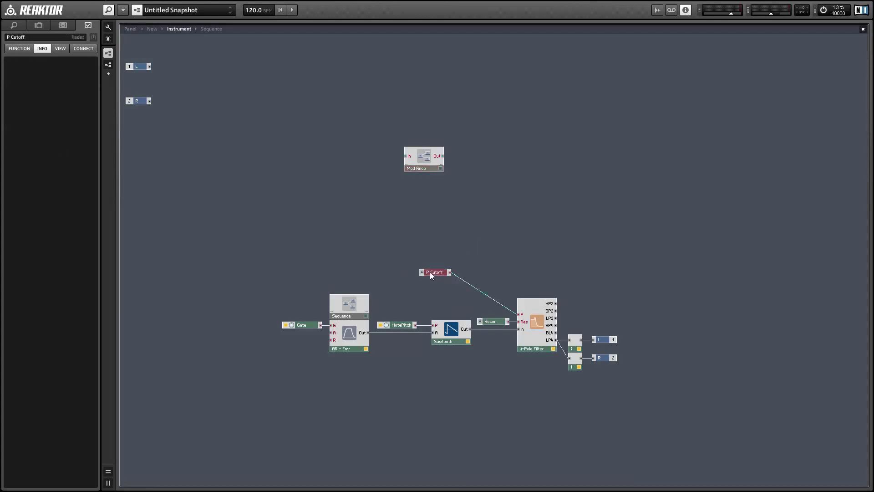
key(Delete)
drag(424, 158, 453, 219)
double_click(453, 221)
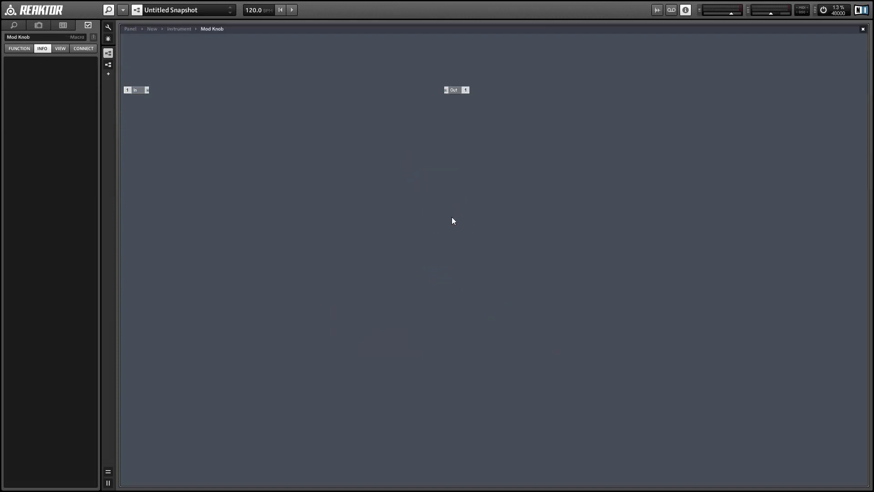
key(ctrl+v)
drag(150, 41, 236, 176)
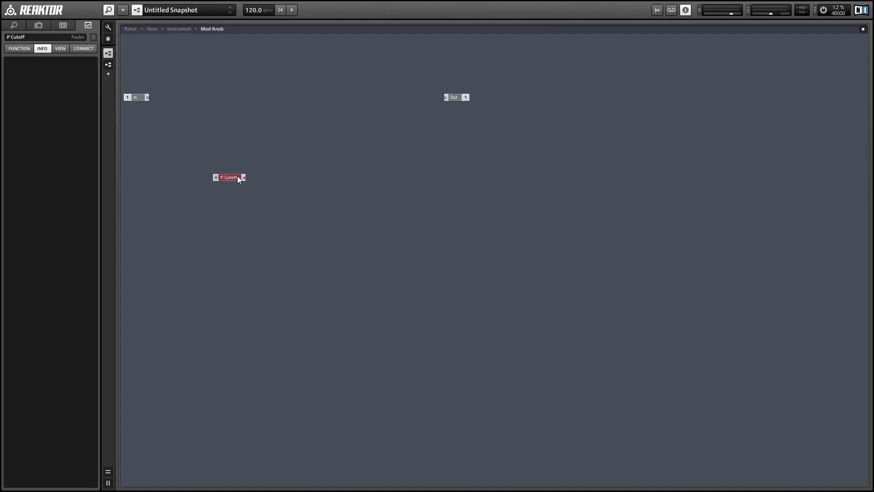
click(256, 143)
Step: Add a Receive terminal inside Mod Knob beside P Cutoff
right_click(296, 125)
mouse_move(306, 130)
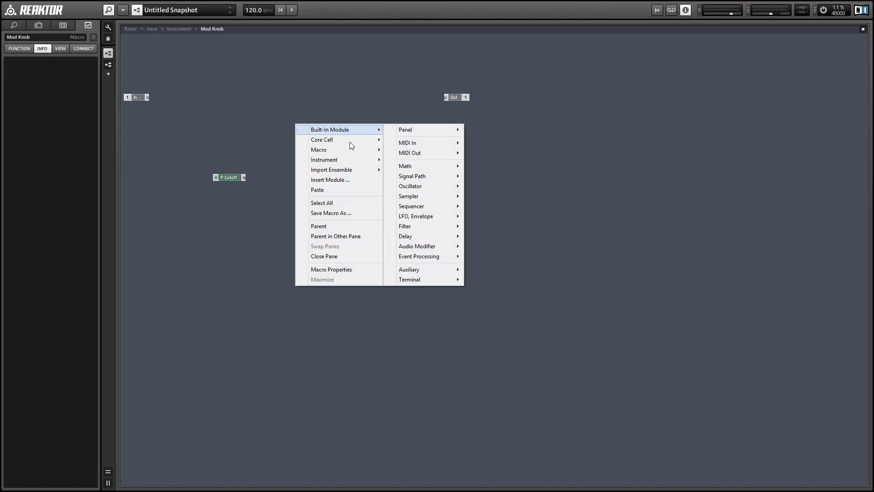
mouse_move(412, 281)
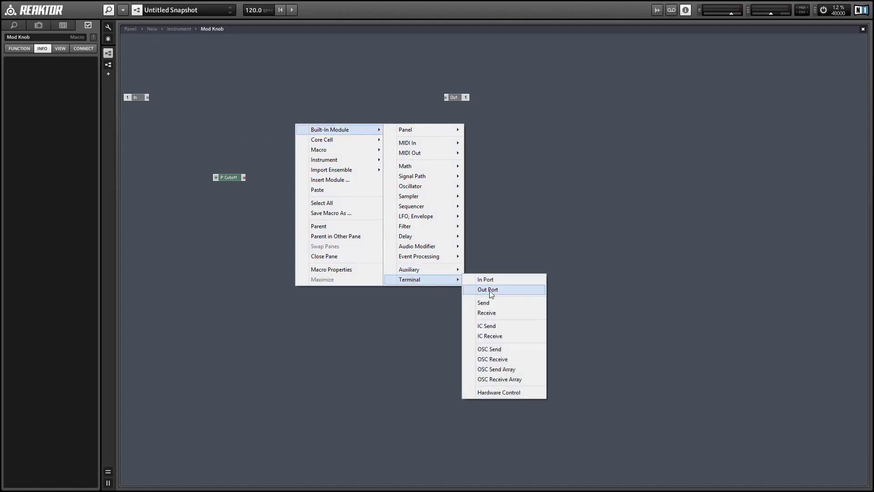
click(475, 314)
drag(243, 178, 341, 112)
Step: Add an Add math module, wire P Cutoff into its upper input, and reposition Receive
right_click(371, 111)
mouse_move(410, 117)
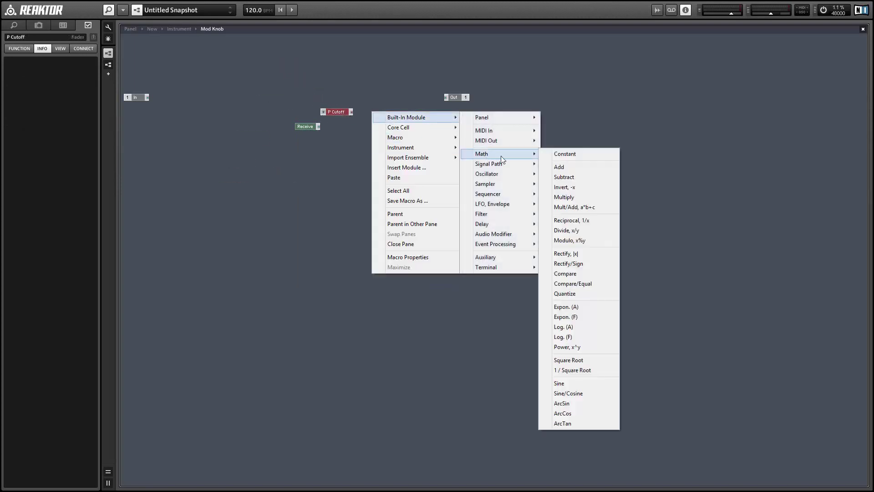
click(548, 163)
drag(351, 112, 372, 114)
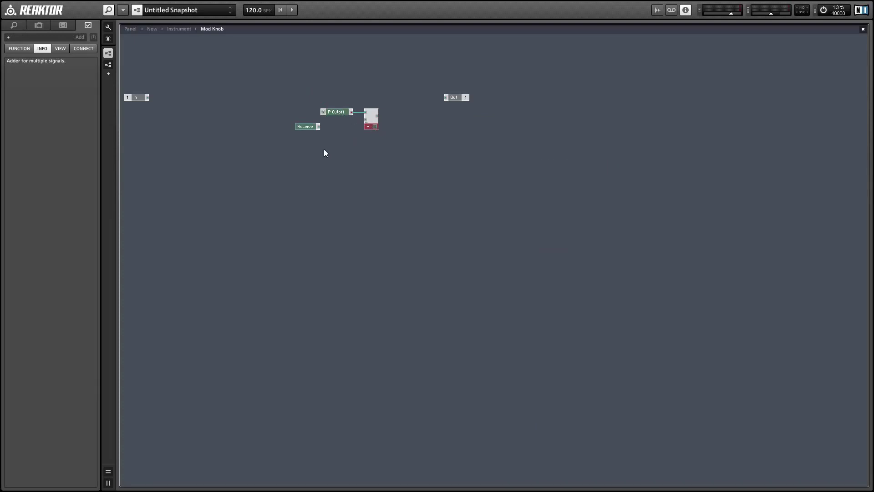
drag(326, 149, 283, 119)
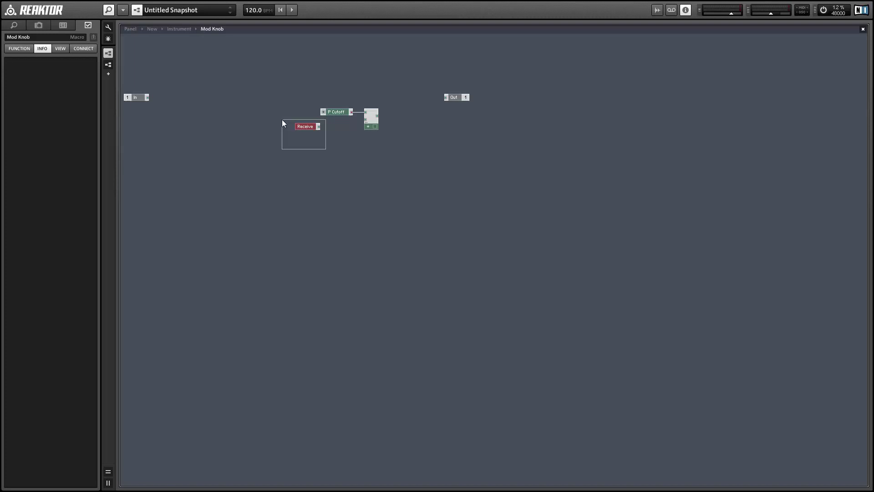
click(304, 127)
drag(304, 127, 201, 189)
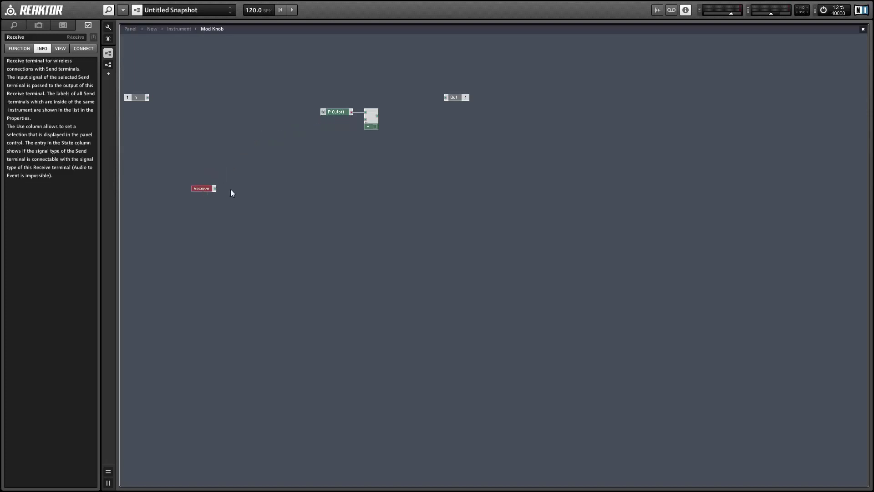
Step: Add a new one-in-one-out macro named 'Scale' and open it
right_click(273, 202)
mouse_move(292, 224)
click(398, 251)
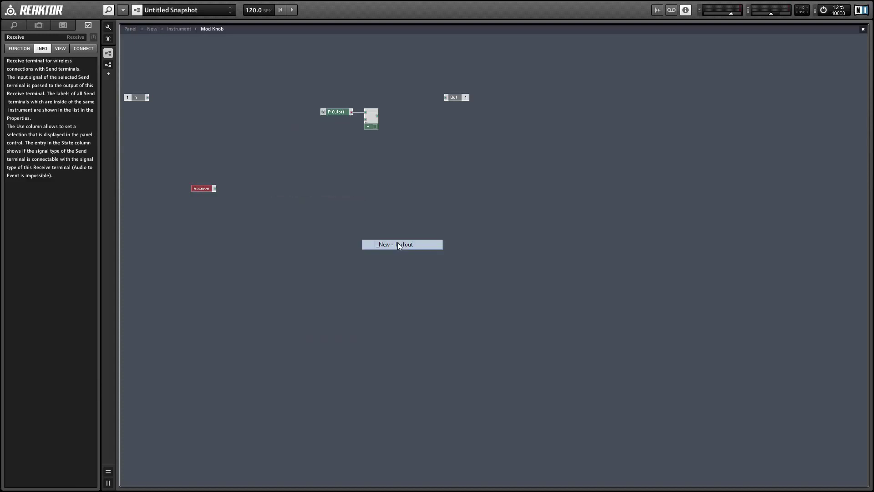
click(20, 38)
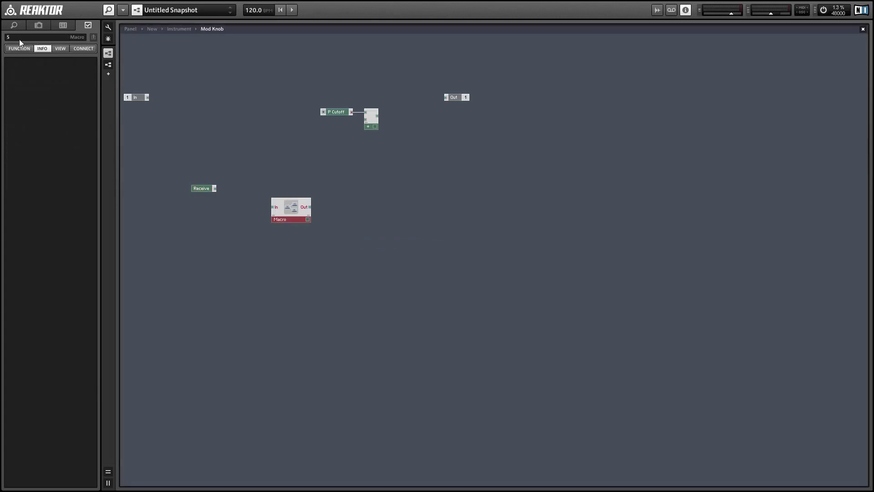
double_click(283, 208)
Step: Duplicate Scale's In port into four inputs and wire Receive into the bottom one
click(129, 91)
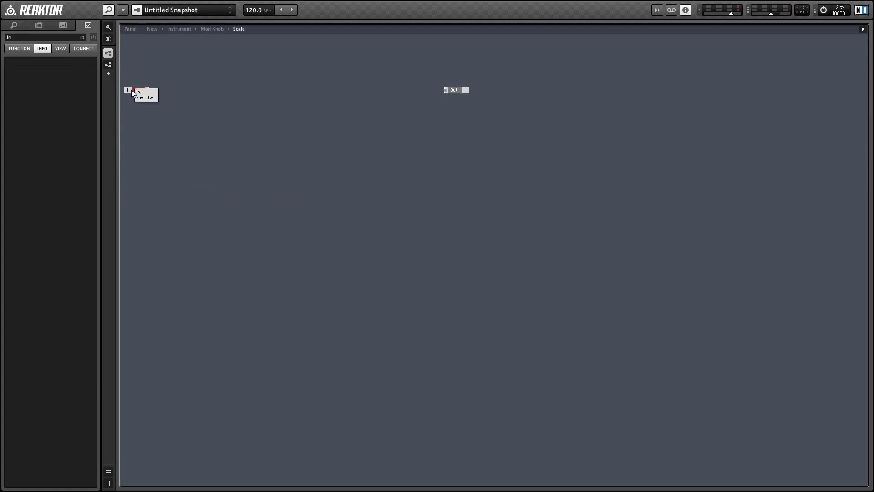
key(ctrl+a)
key(ctrl+d)
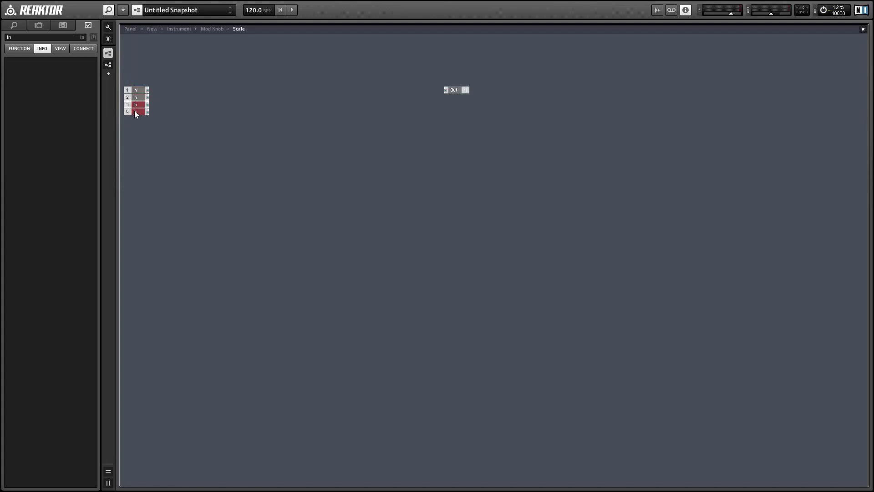
double_click(166, 106)
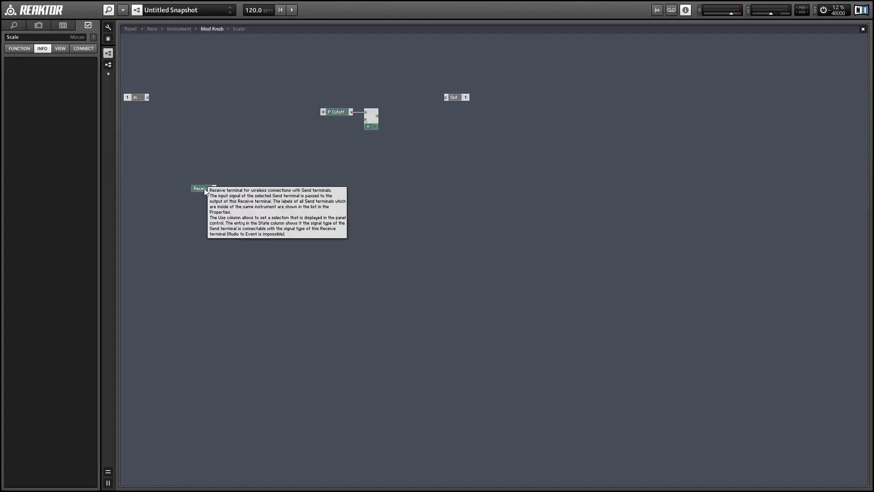
drag(204, 190, 210, 209)
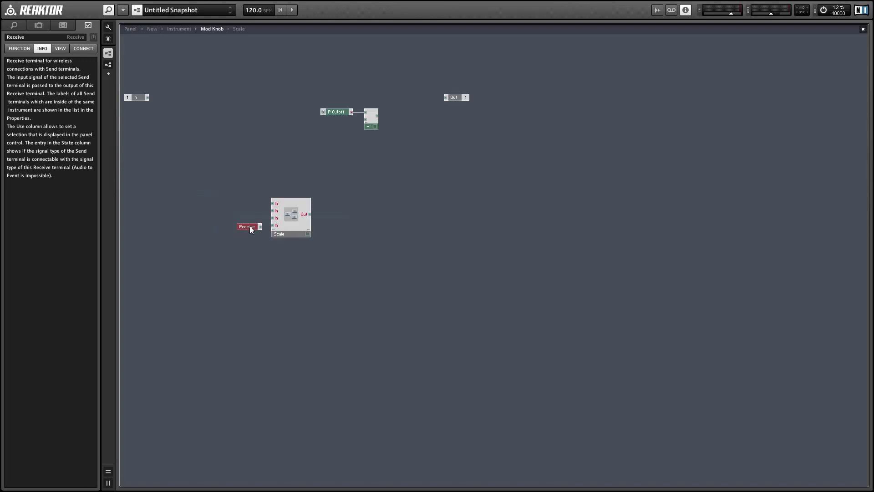
mouse_move(259, 226)
mouse_down()
mouse_move(273, 225)
mouse_move(250, 225)
mouse_up()
Step: Rename Scale's upper three inputs Min, Range and Step, then enter the macro
double_click(275, 201)
text(Min)
key(Return)
double_click(279, 211)
text(Ra)
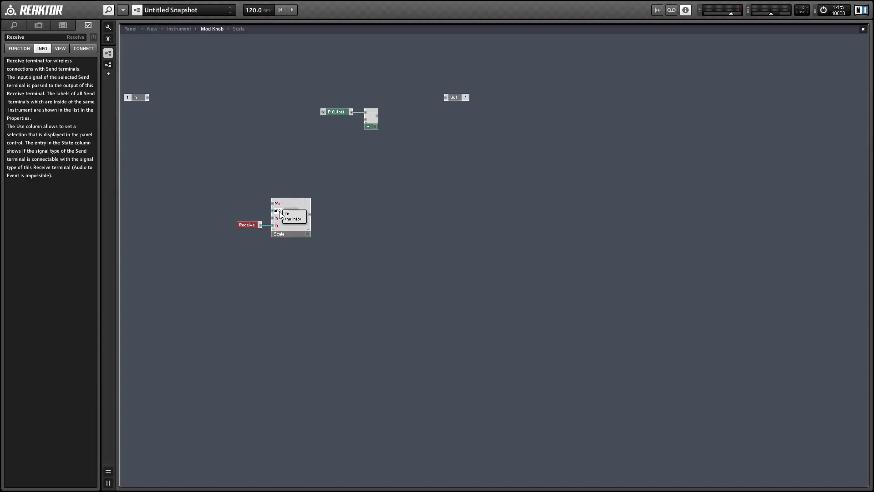
text(nge)
key(Return)
double_click(276, 218)
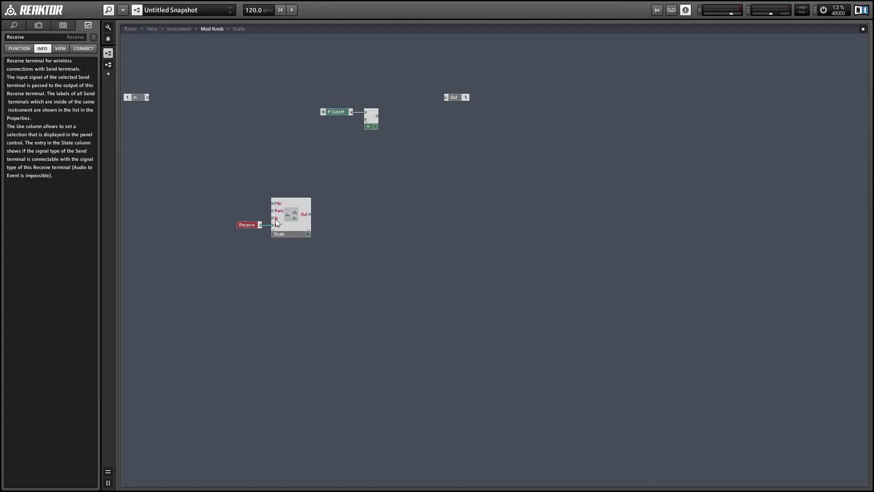
text(Step)
key(Return)
double_click(293, 219)
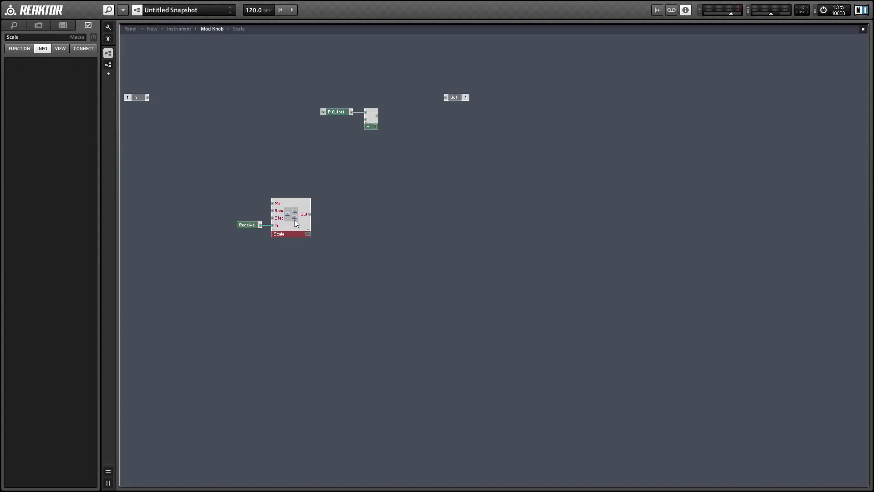
Step: Add a Mult/Add module and connect the In, Range and Min inputs to it
right_click(299, 157)
mouse_move(300, 159)
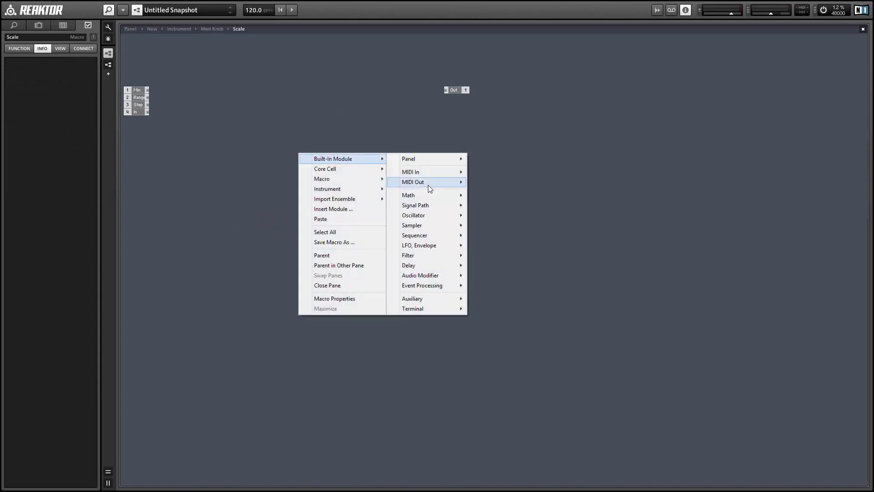
mouse_move(427, 195)
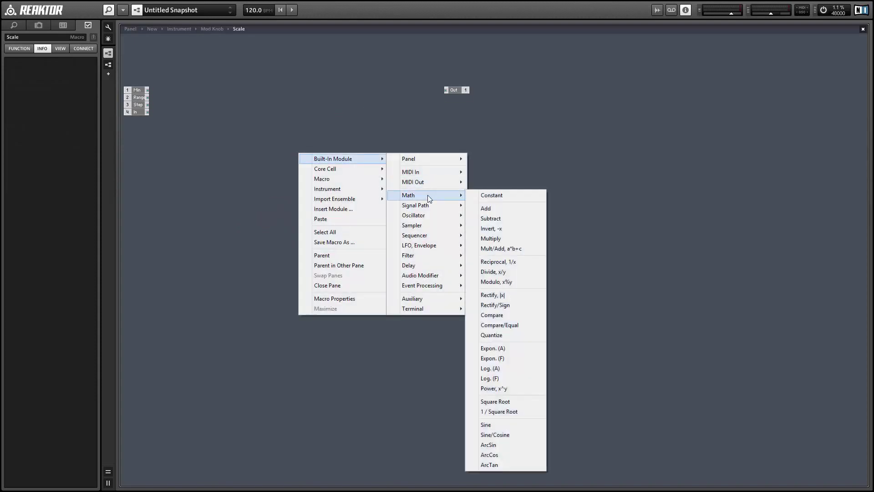
click(510, 249)
drag(131, 114, 279, 165)
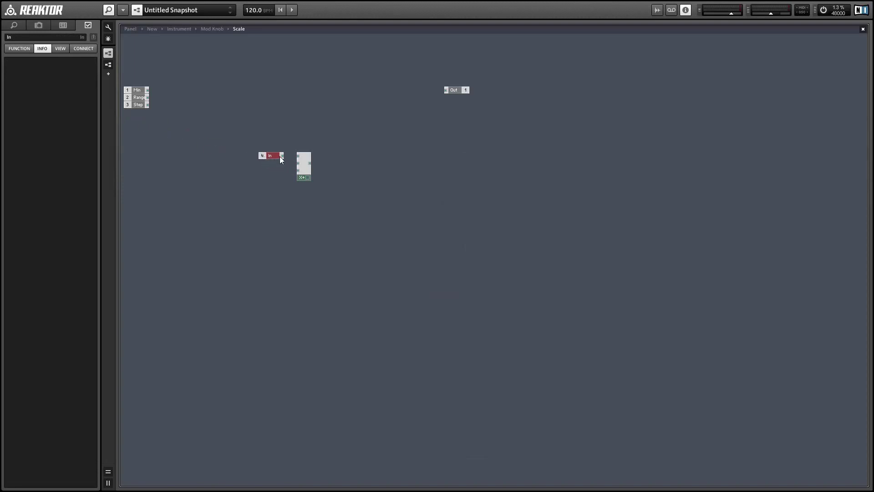
drag(138, 97, 303, 163)
drag(135, 94, 298, 170)
click(267, 172)
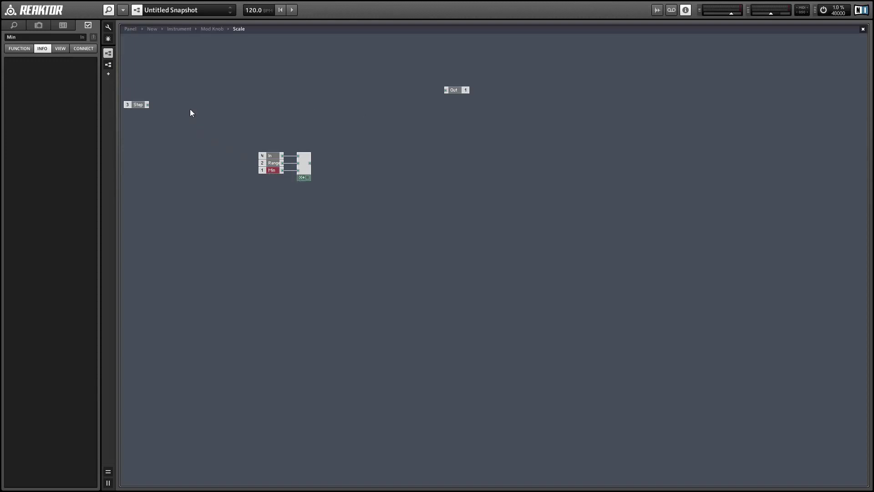
drag(141, 106, 319, 111)
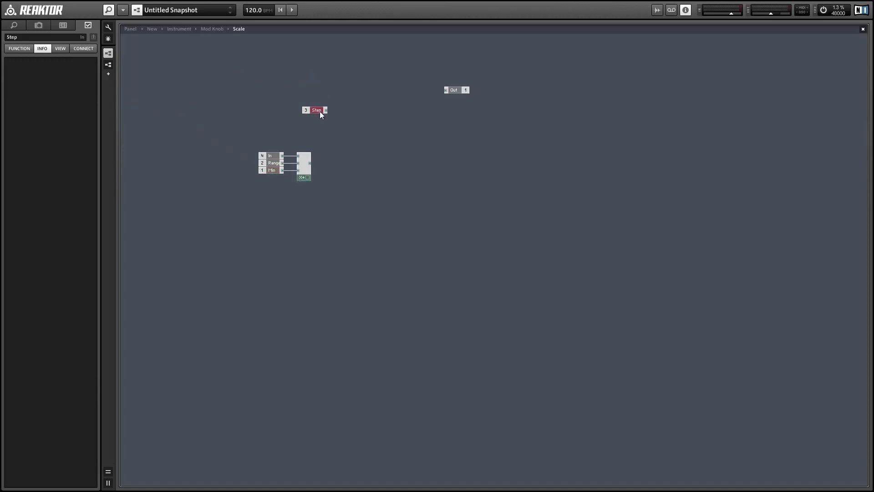
Step: Insert a Step-controlled Quantize between Mult/Add and Out, then return to Mod Knob
right_click(369, 101)
mouse_move(401, 106)
mouse_move(512, 142)
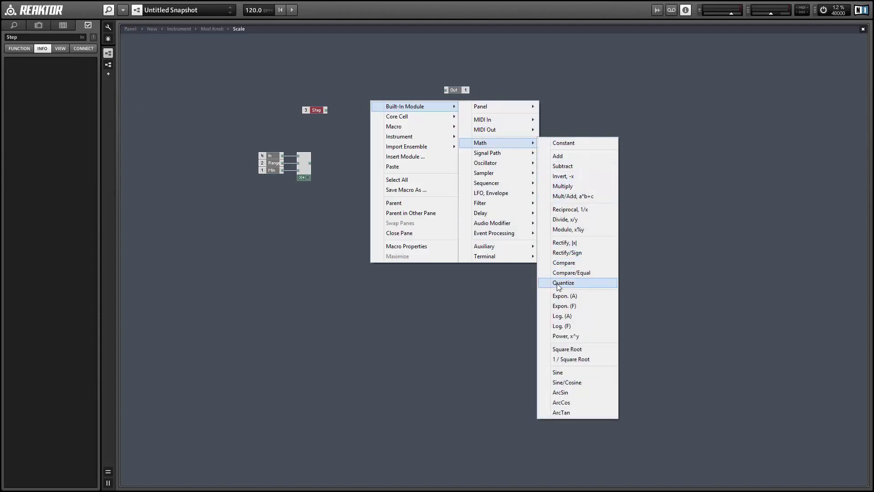
click(576, 283)
drag(312, 163, 367, 171)
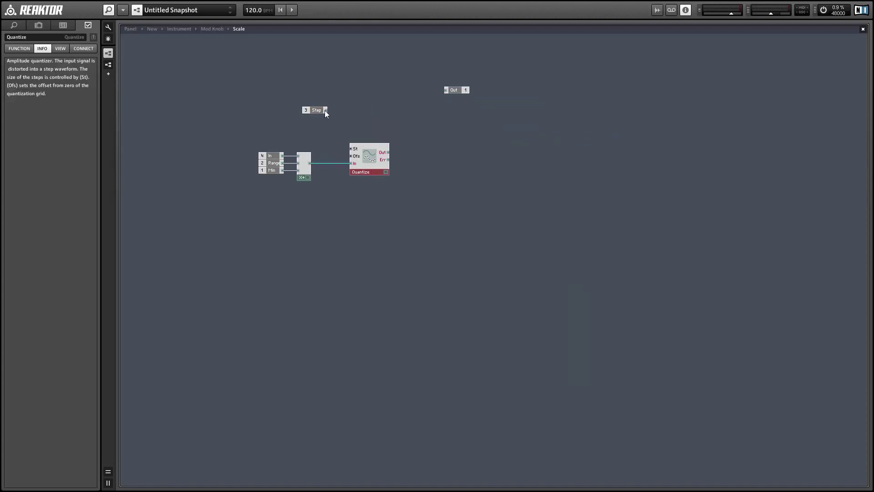
drag(325, 110, 351, 149)
drag(313, 109, 330, 150)
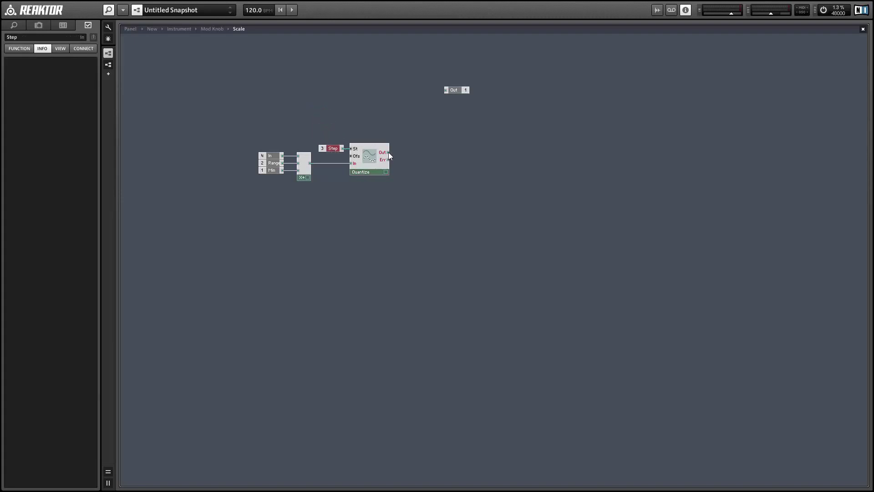
drag(389, 152, 426, 122)
double_click(409, 191)
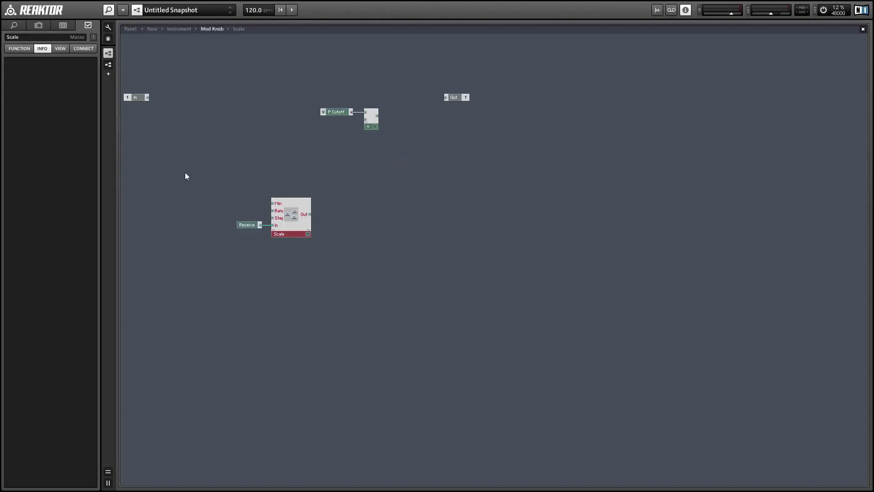
drag(185, 172, 300, 201)
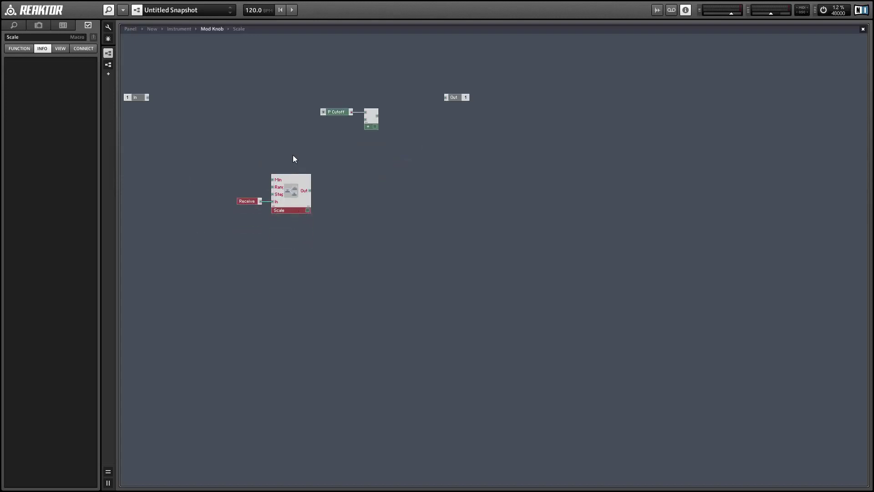
Step: Wire Scale's output into the cutoff Add module
drag(294, 158, 374, 122)
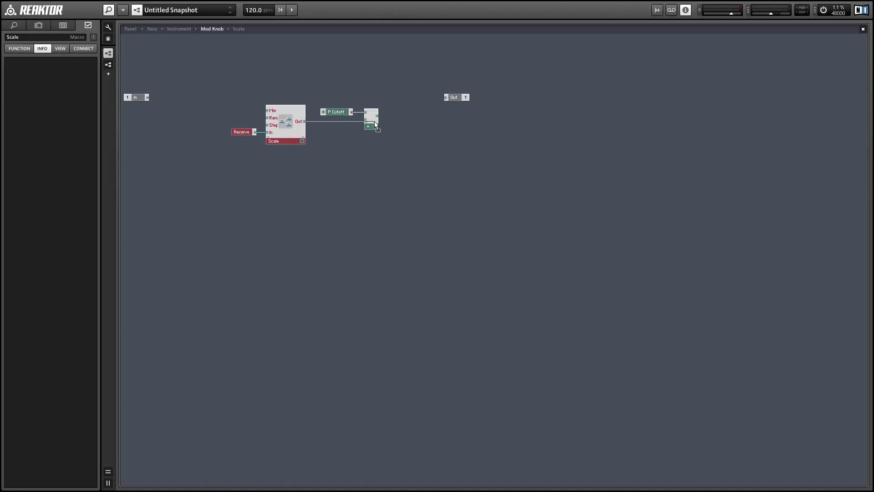
drag(334, 97, 367, 132)
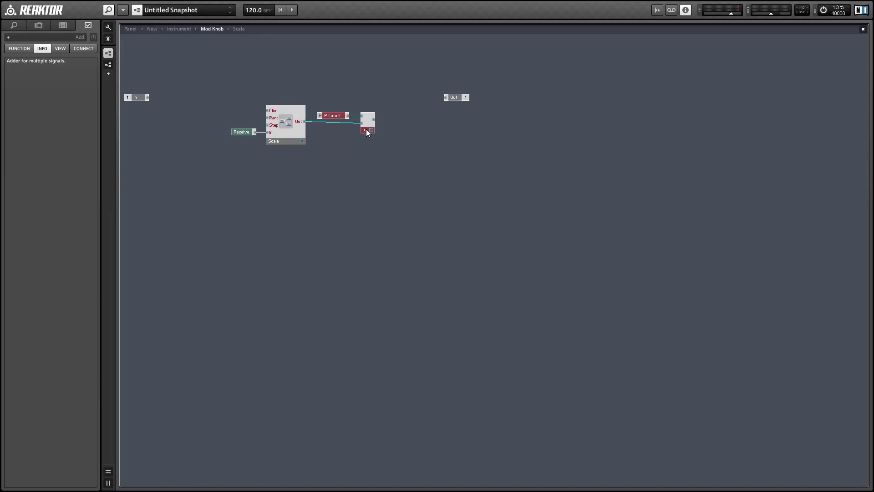
drag(366, 129, 366, 128)
Step: Add constants feeding Scale's Min and Range inputs, set to -30 and 60
right_click(269, 110)
click(289, 122)
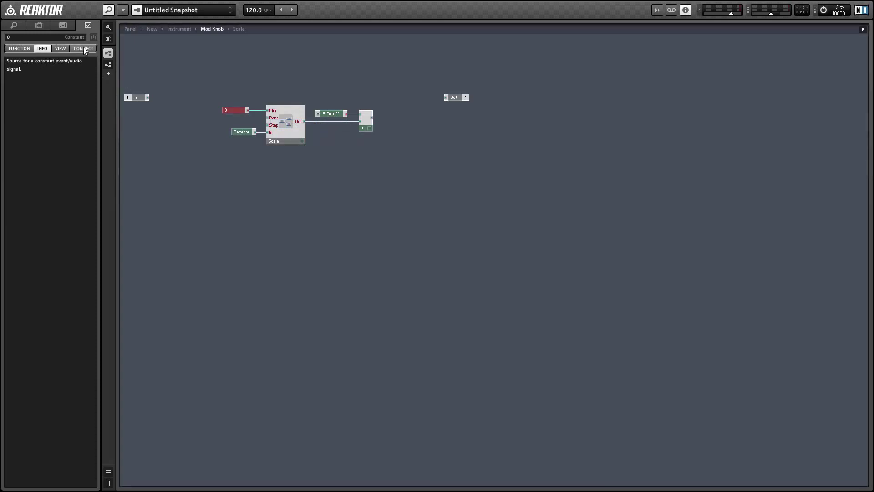
key(BackSpace)
right_click(267, 117)
click(297, 132)
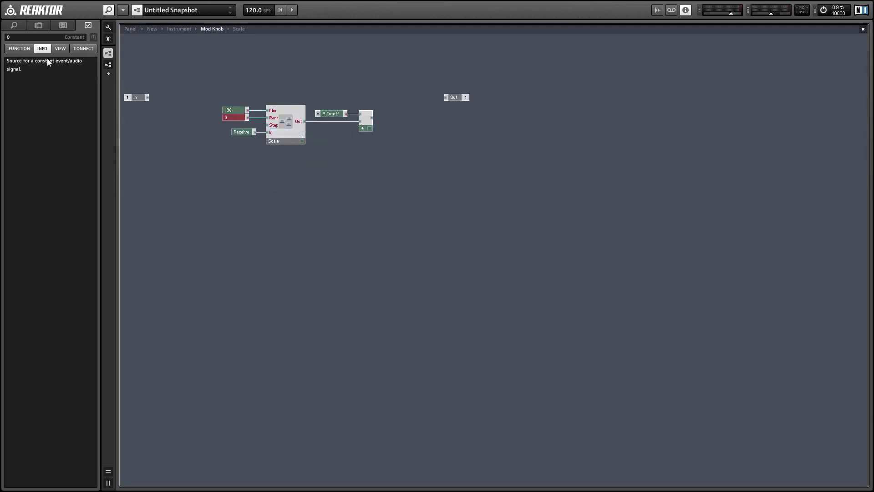
click(8, 38)
text(6)
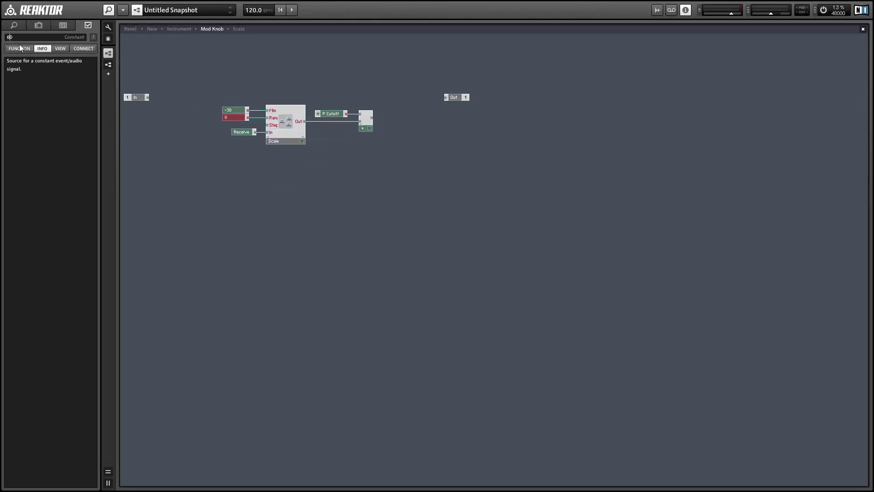
click(216, 127)
Step: Add a constant of 1 feeding Scale's Step input
right_click(274, 125)
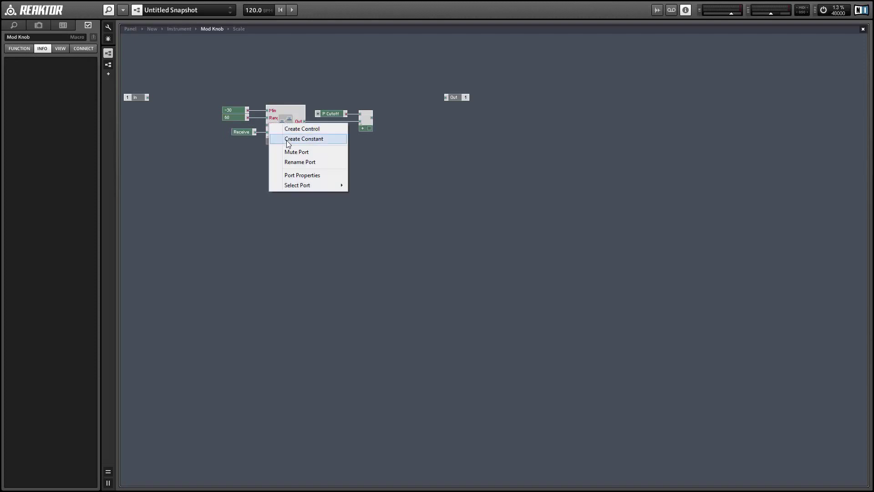
click(304, 138)
click(16, 40)
text(1)
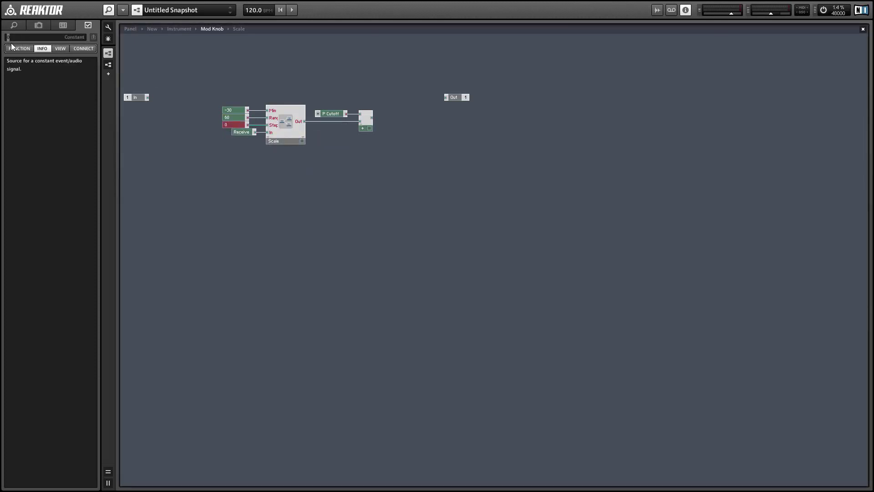
click(152, 91)
Step: Check P Cutoff's 20–120 range, then move the constants, Scale and Receive down-left
click(321, 114)
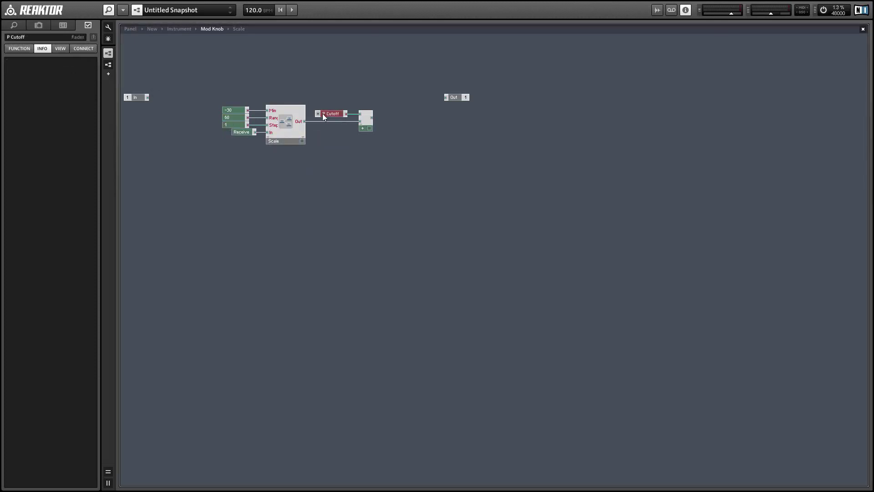
click(22, 49)
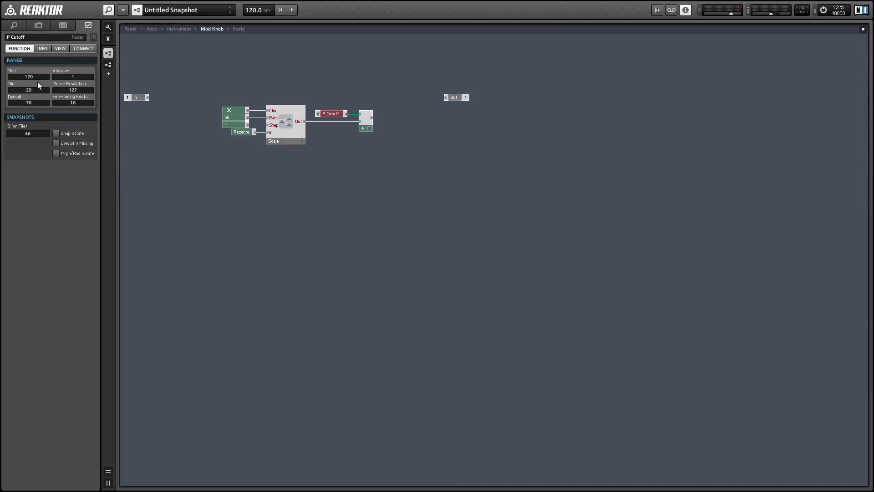
drag(209, 95, 242, 128)
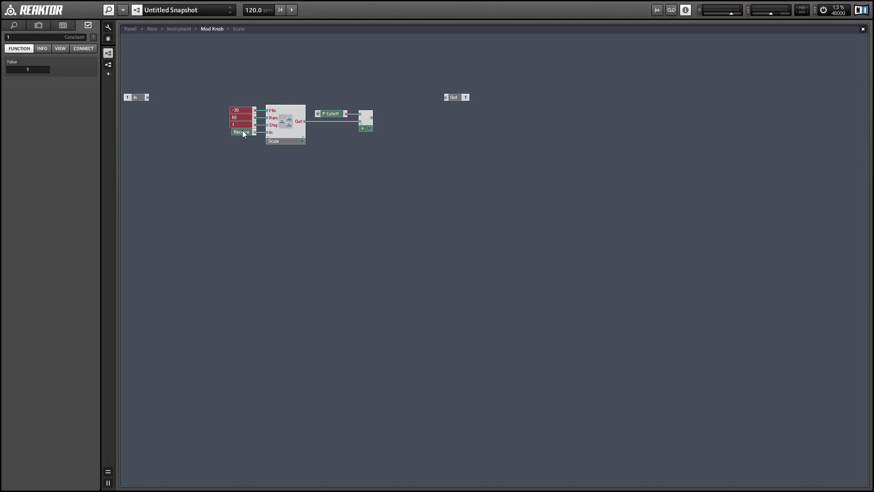
click(242, 132)
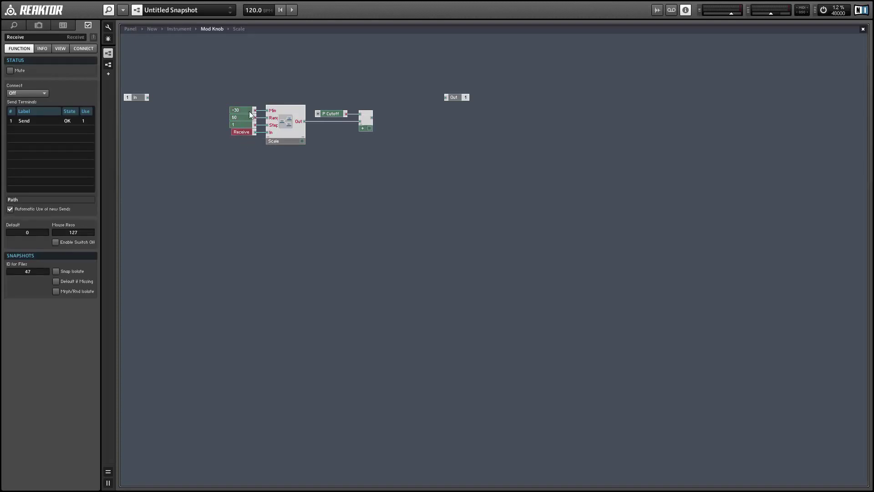
drag(228, 101, 259, 179)
shift+click(286, 141)
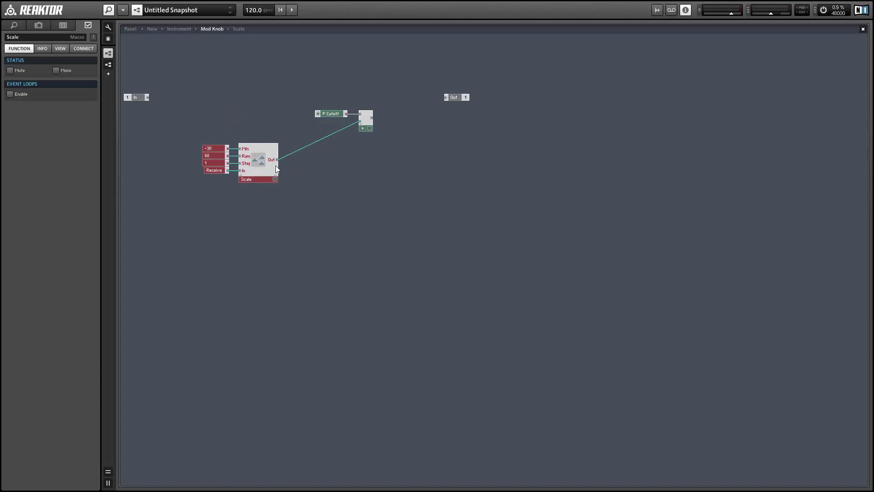
click(215, 172)
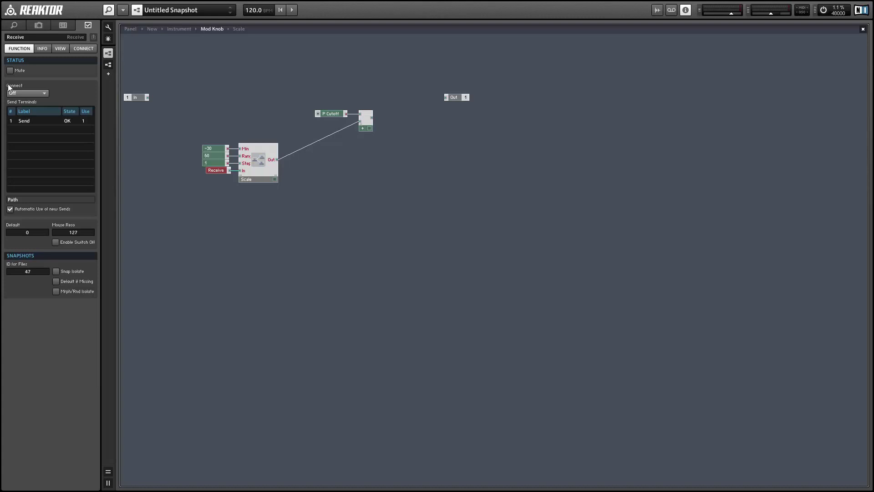
Step: Try connecting the Receive module to Send, then set its connection back to Off
click(18, 93)
click(15, 105)
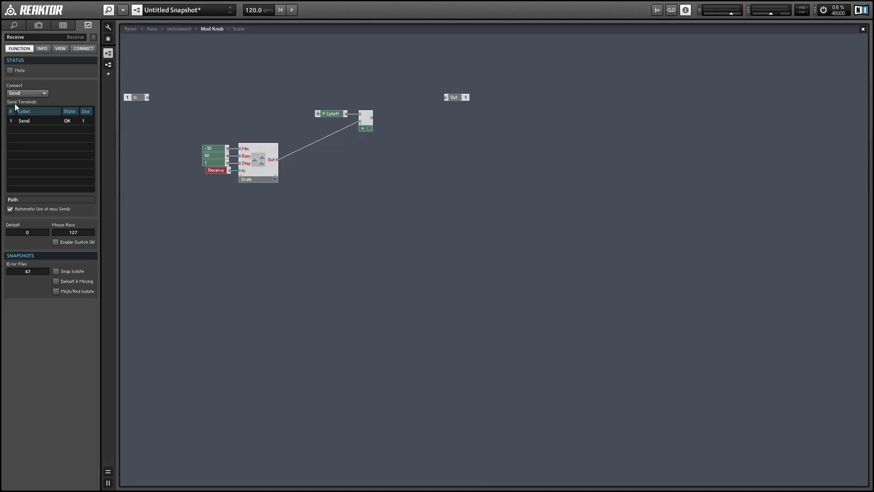
click(32, 96)
click(18, 113)
click(227, 87)
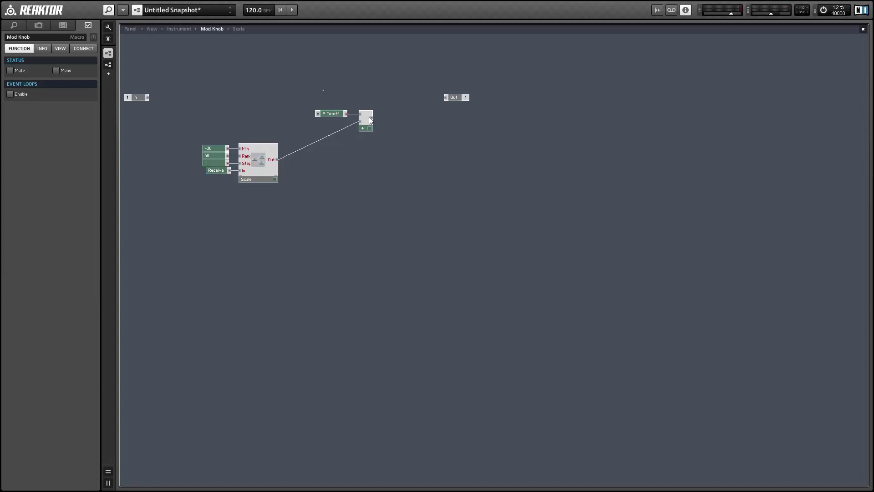
Step: Shift P Cutoff and the Add module right and insert an IC Receive module
drag(370, 120, 438, 167)
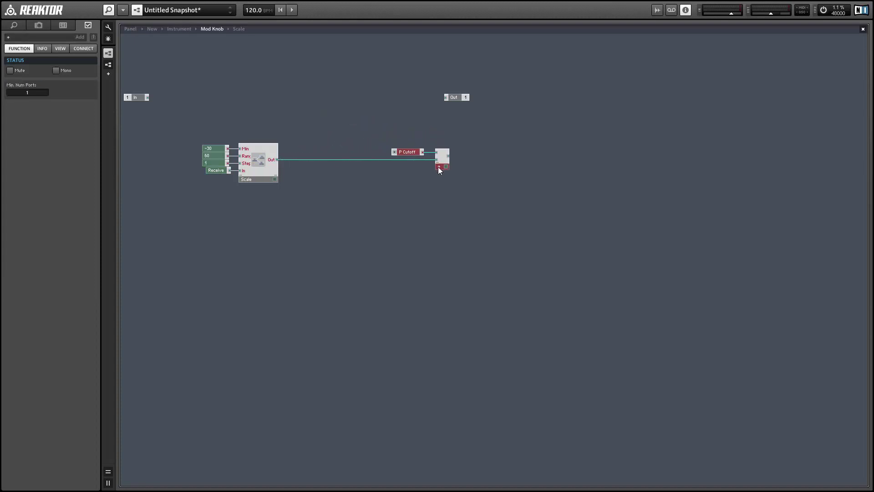
click(227, 90)
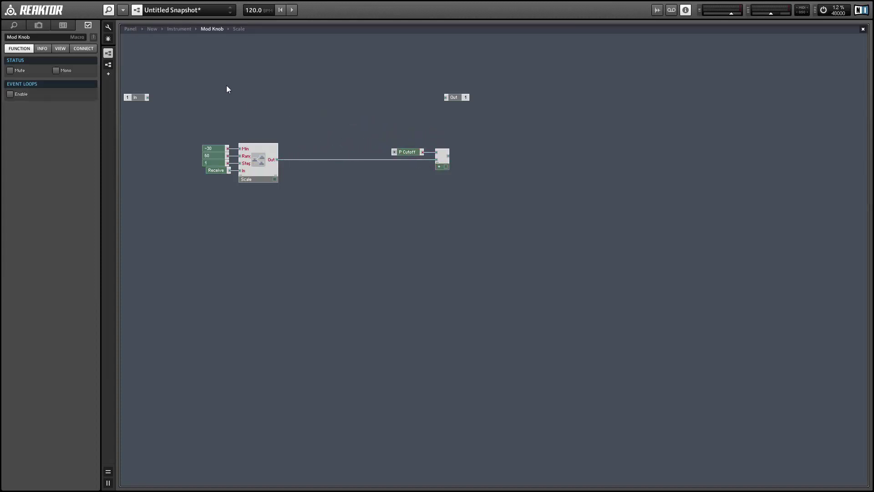
right_click(227, 88)
mouse_move(227, 91)
mouse_move(361, 241)
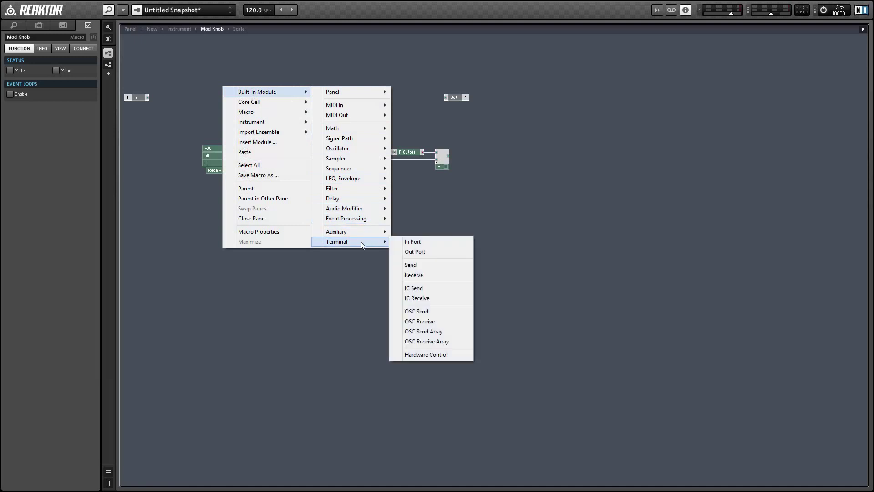
click(419, 298)
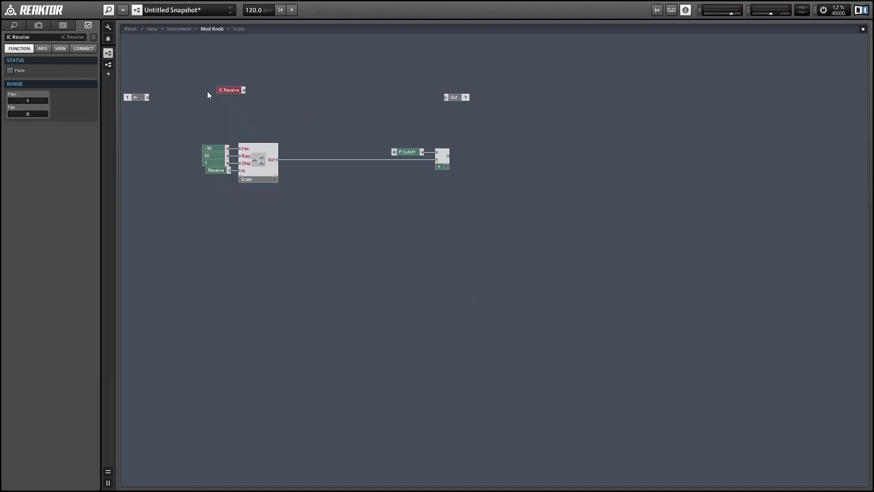
Step: Inspect Receive's connection settings and IC Receive's internal connections, nudging IC Receive up
click(216, 171)
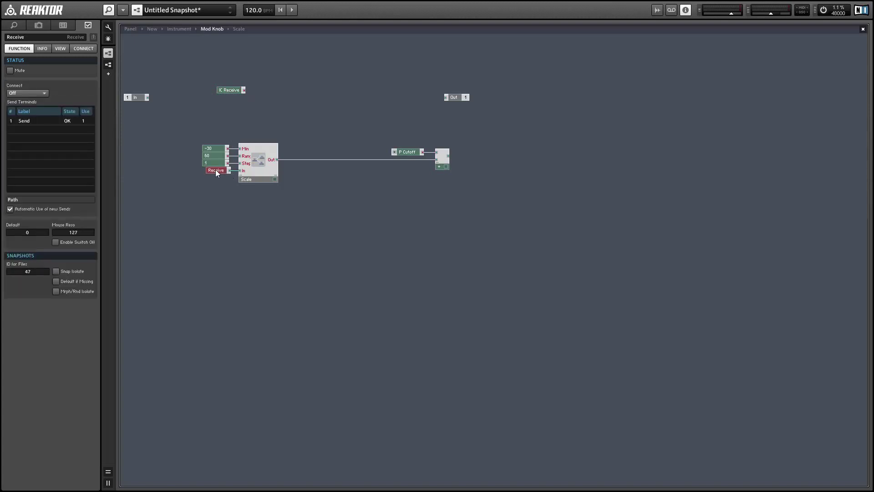
click(87, 49)
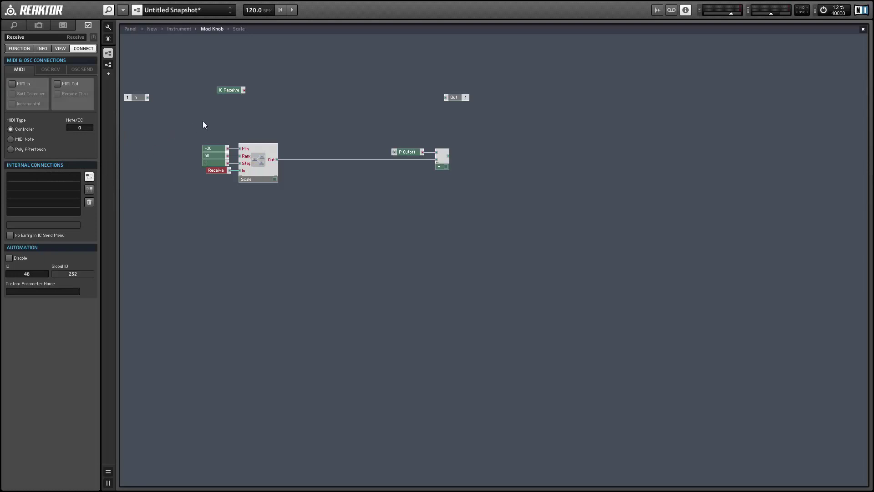
click(234, 91)
click(89, 85)
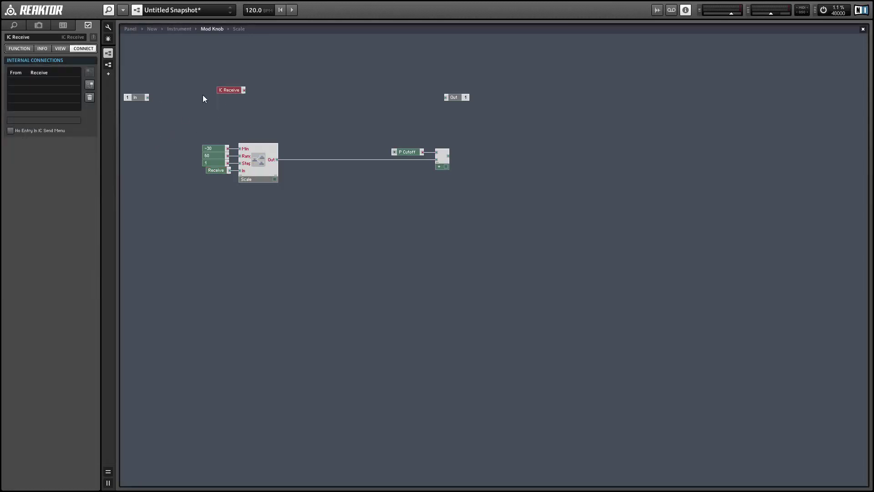
drag(221, 88, 221, 84)
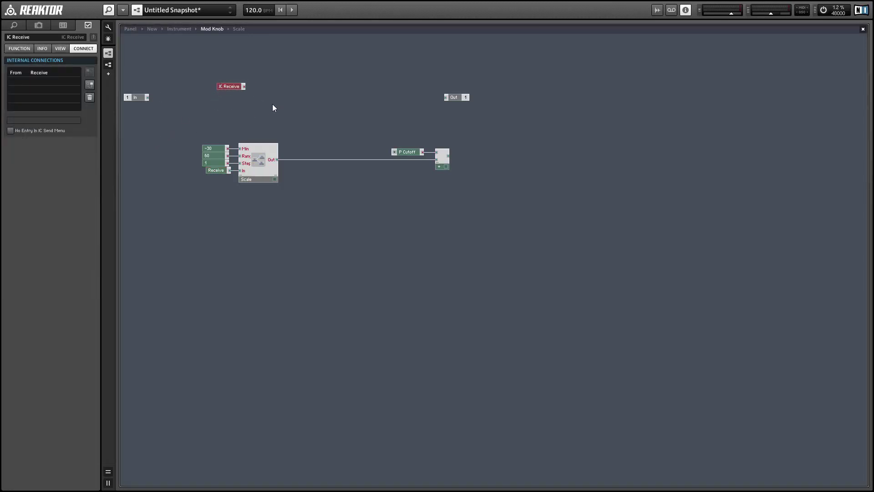
Step: Insert a Math Compare module, wire IC Receive into its A input, and place both above Scale
right_click(293, 73)
mouse_move(337, 78)
mouse_move(432, 114)
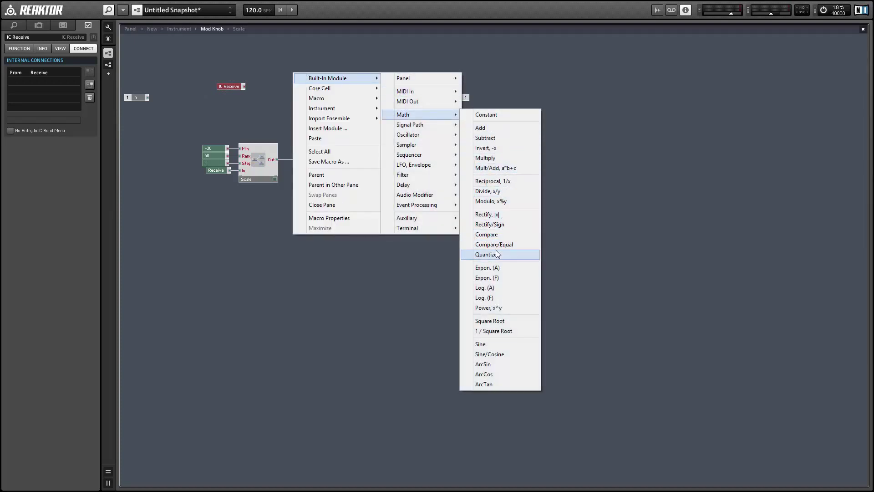
click(492, 237)
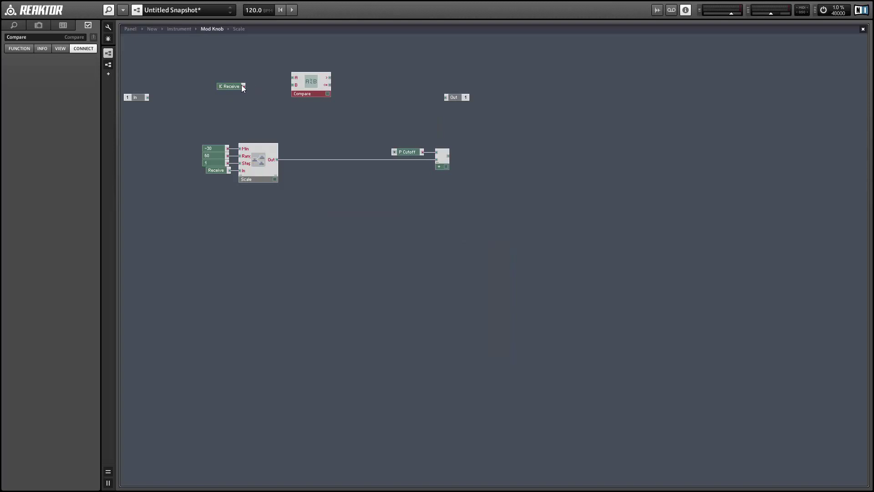
mouse_move(244, 86)
mouse_down()
mouse_move(293, 78)
mouse_move(246, 83)
mouse_up()
drag(251, 48, 261, 133)
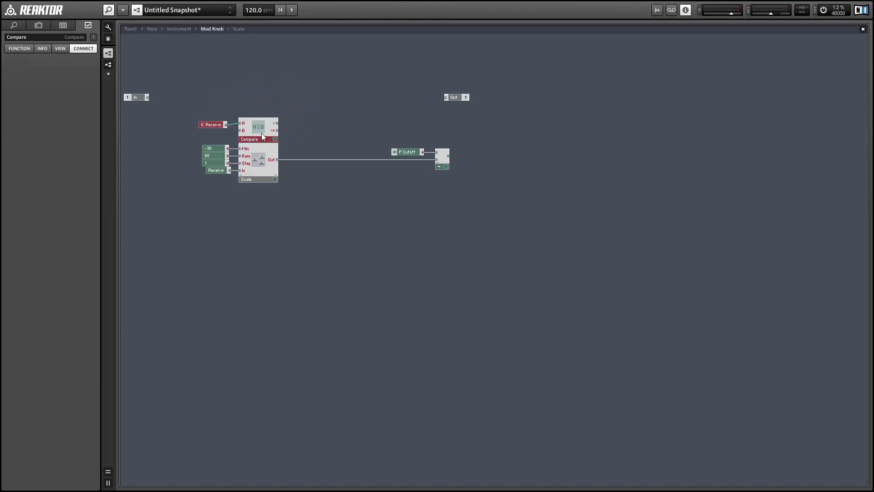
click(212, 124)
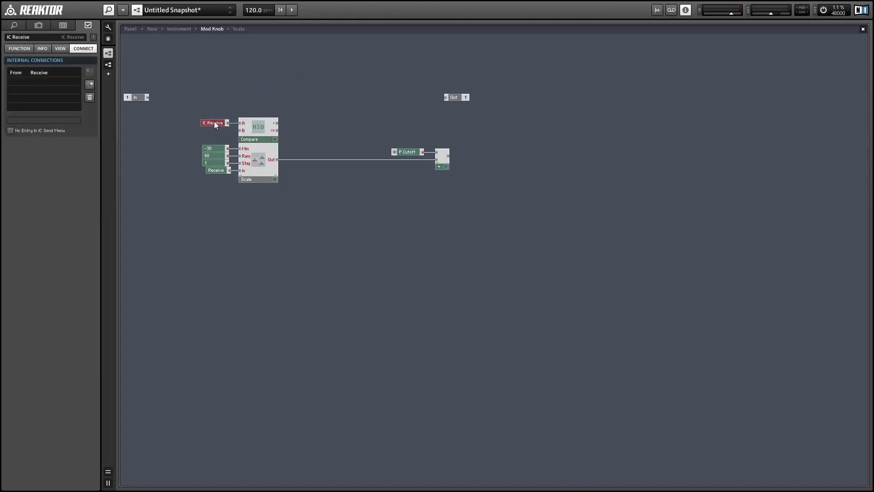
click(329, 111)
Step: Add a Selector driven by Compare's > output at Pos, with Scale's output feeding input 1
right_click(346, 87)
mouse_move(380, 92)
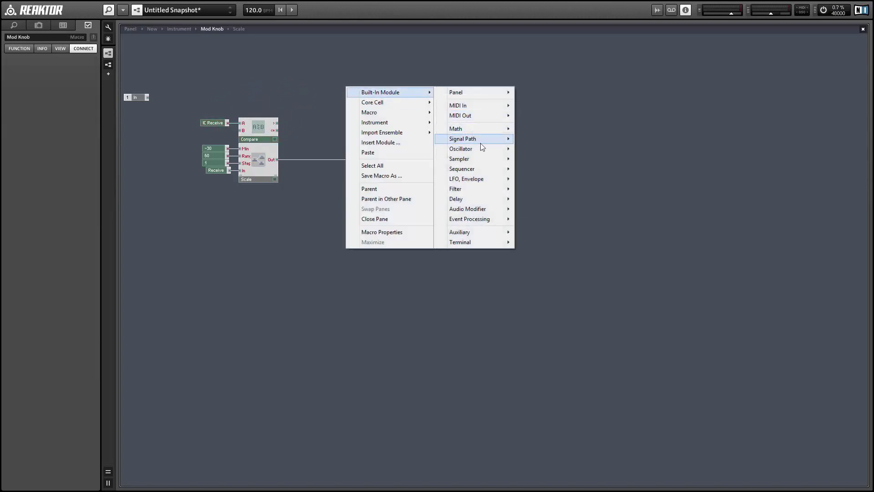
mouse_move(479, 141)
click(564, 140)
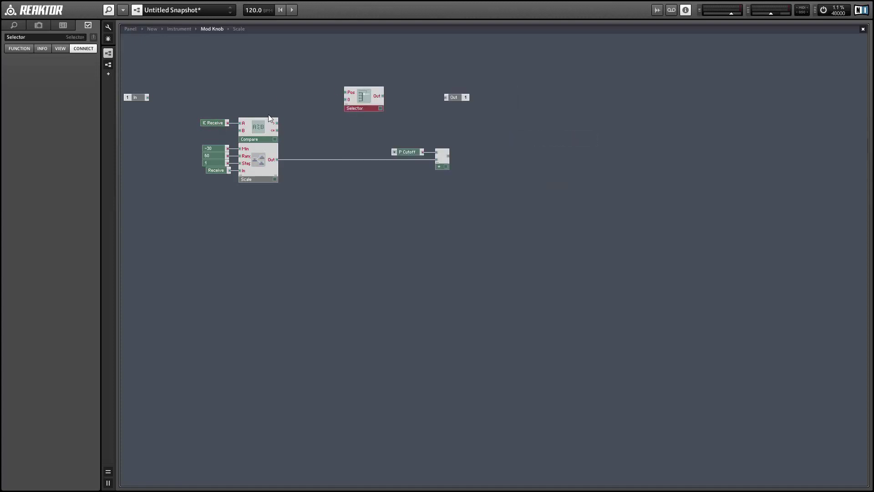
drag(277, 123, 362, 101)
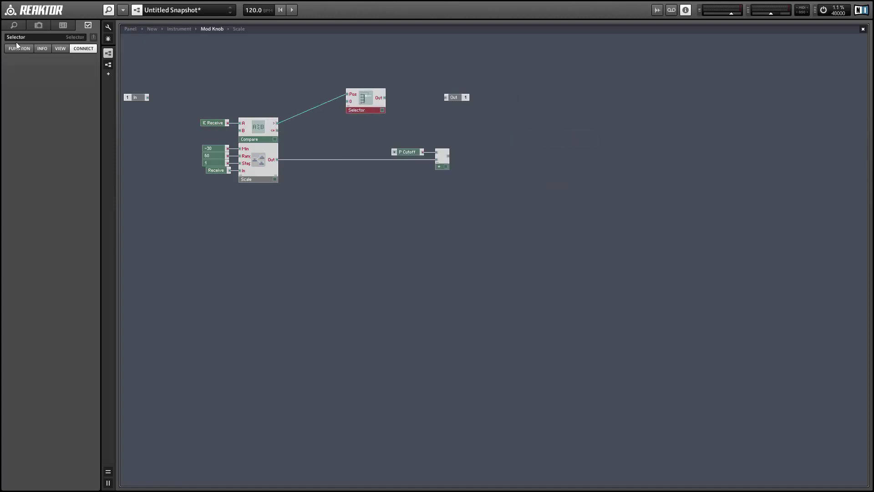
click(19, 48)
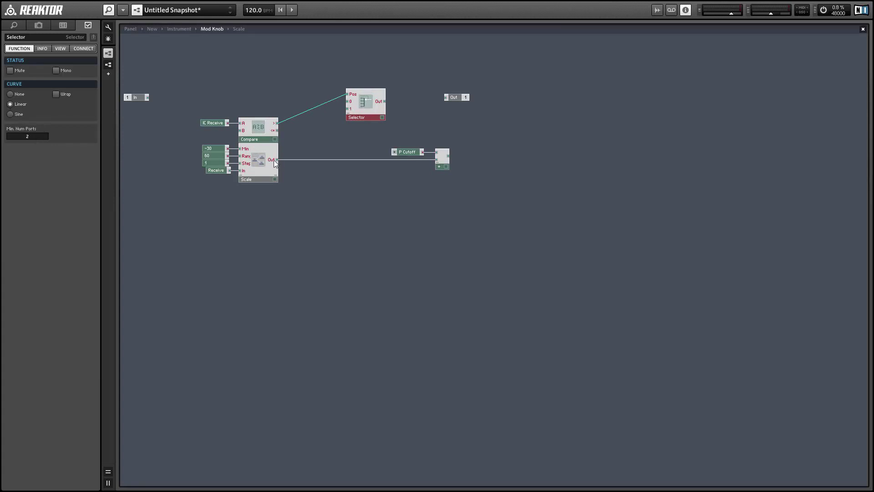
drag(275, 160, 414, 157)
click(411, 131)
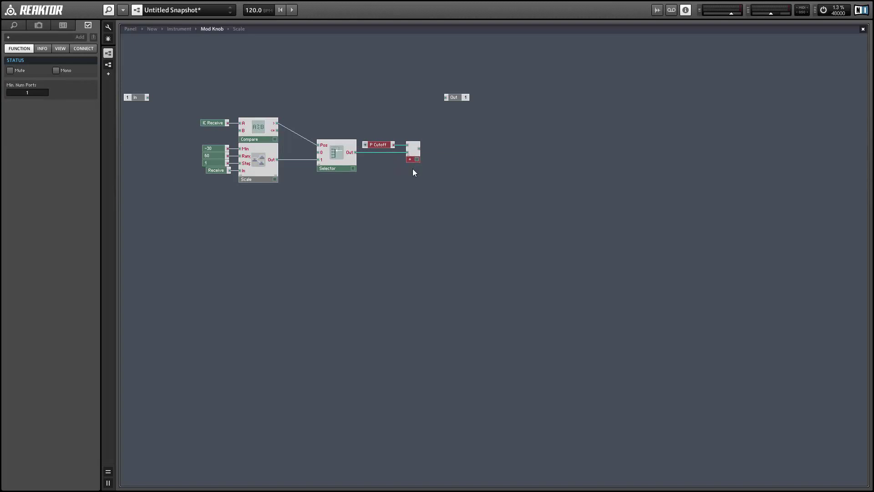
Step: Add a new one-in, one-out macro beside the P Cutoff fader
click(413, 169)
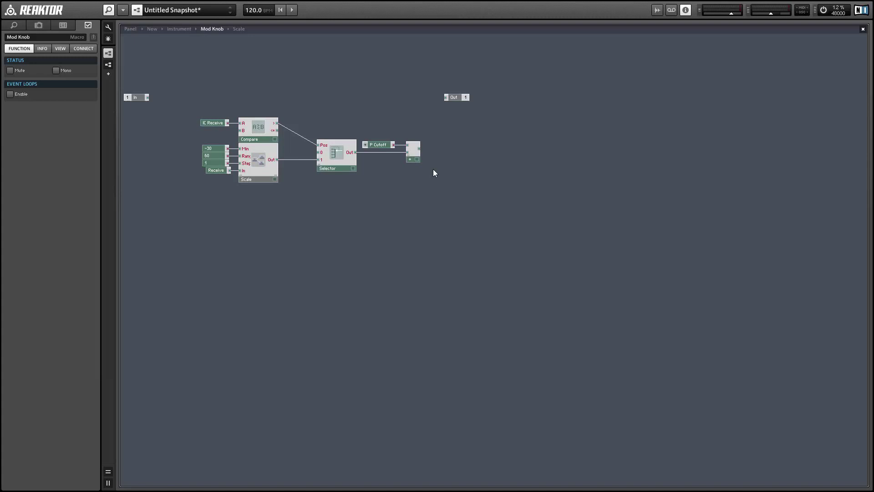
click(365, 146)
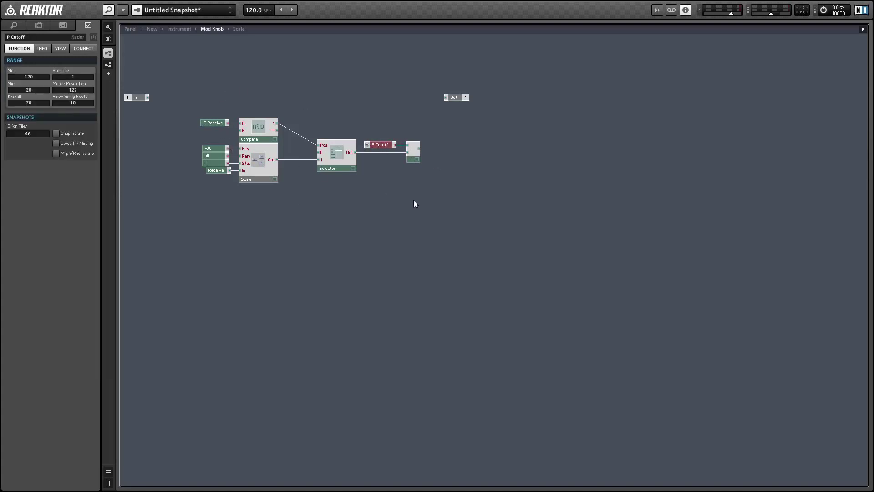
right_click(456, 188)
mouse_move(475, 214)
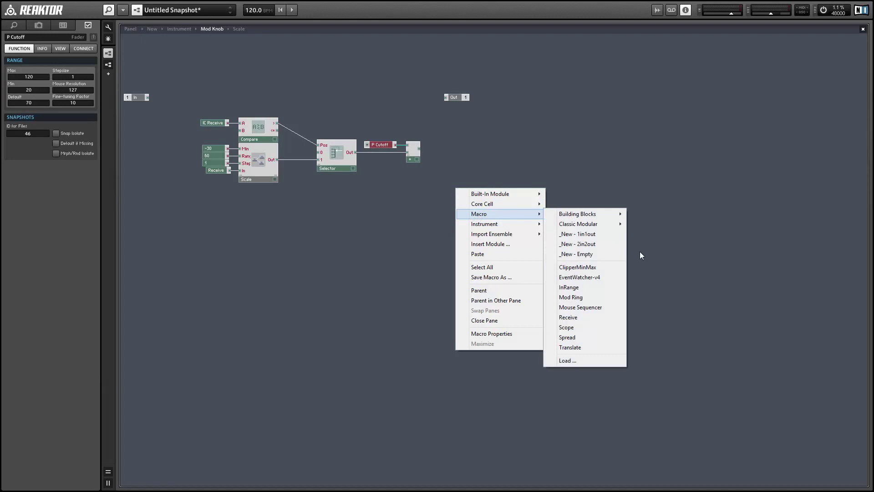
click(582, 234)
Step: Name the macro Clipper and feed the cutoff Add's output into its In
click(7, 37)
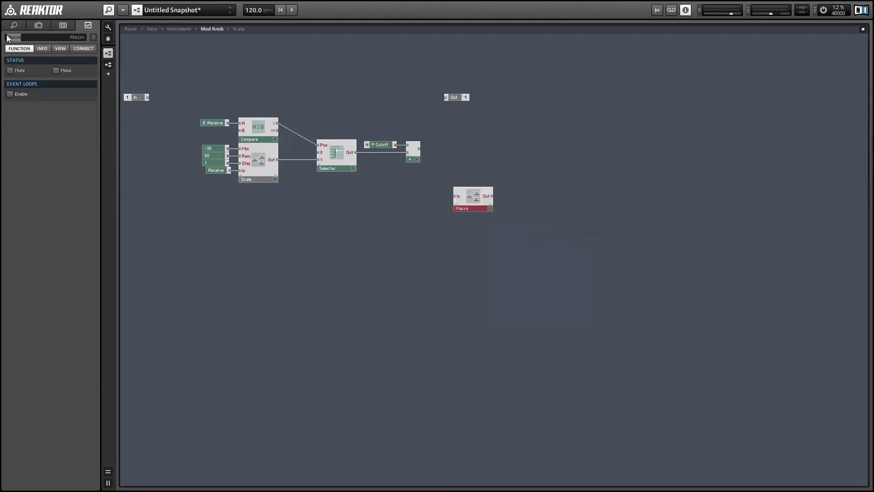
key(BackSpace)
text(Clipper)
key(Return)
drag(419, 149, 454, 196)
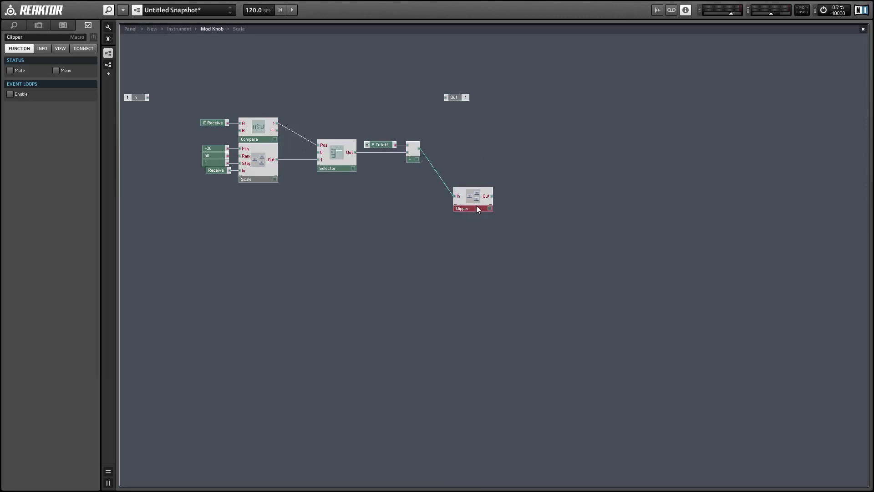
Step: Inside Clipper, duplicate the In port into extra inputs and name the second one Min
double_click(463, 197)
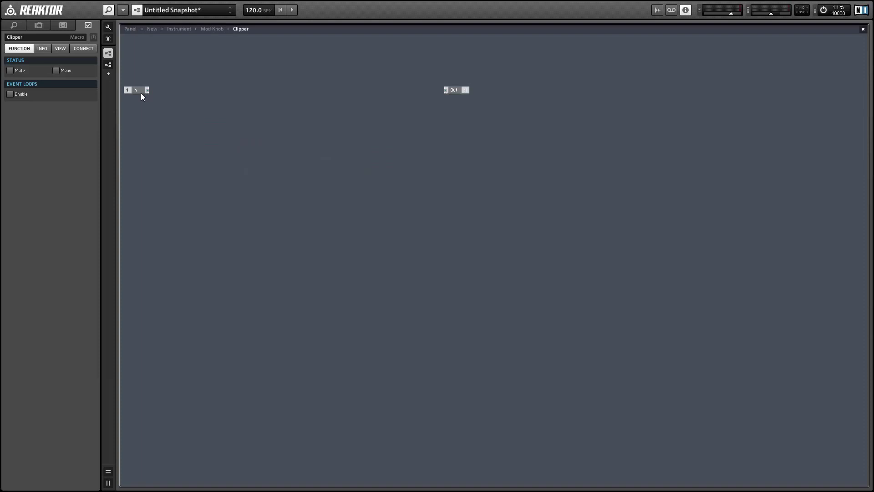
drag(140, 93, 185, 143)
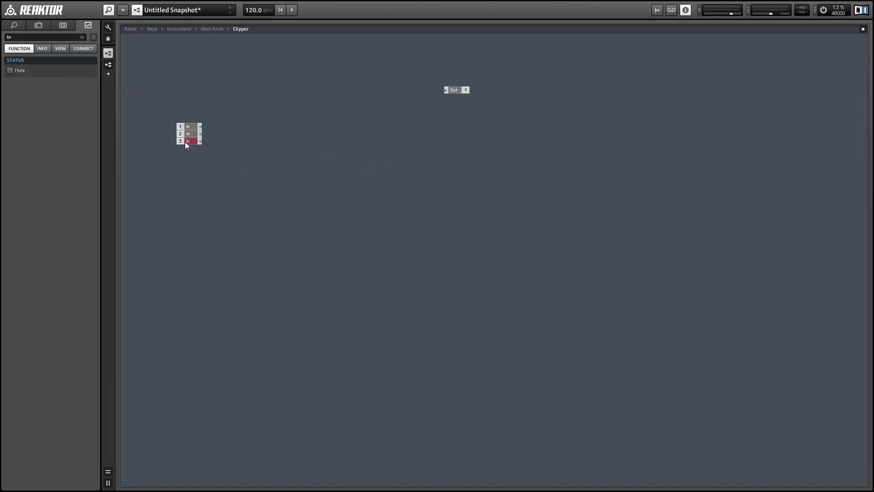
click(179, 133)
click(8, 37)
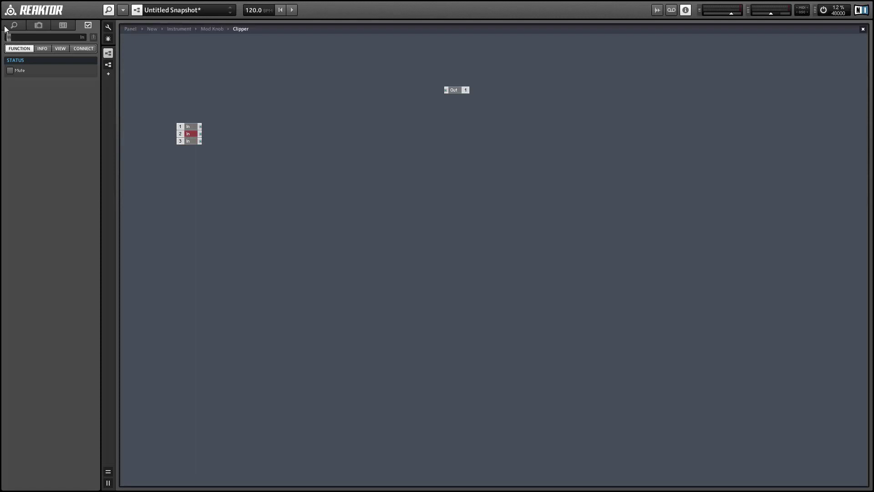
text(Min)
key(Return)
Step: Name the third input Max and shift the In port right to make room
click(186, 143)
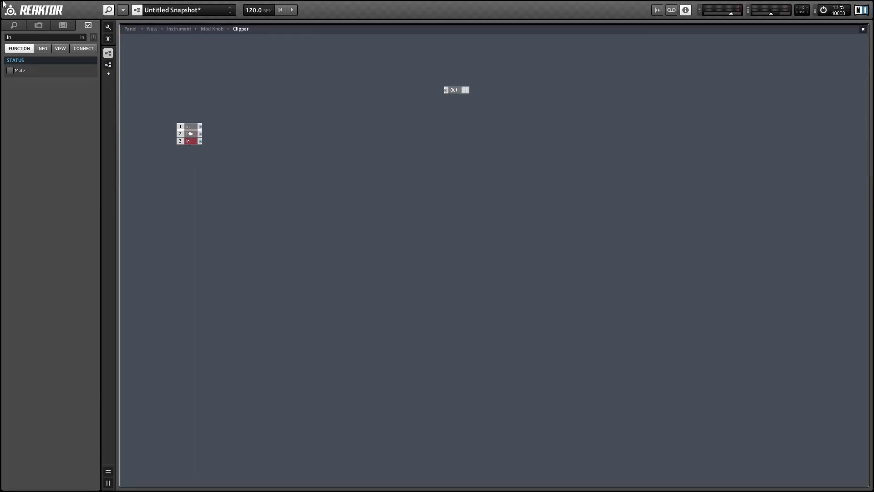
click(9, 37)
text(Max)
key(Return)
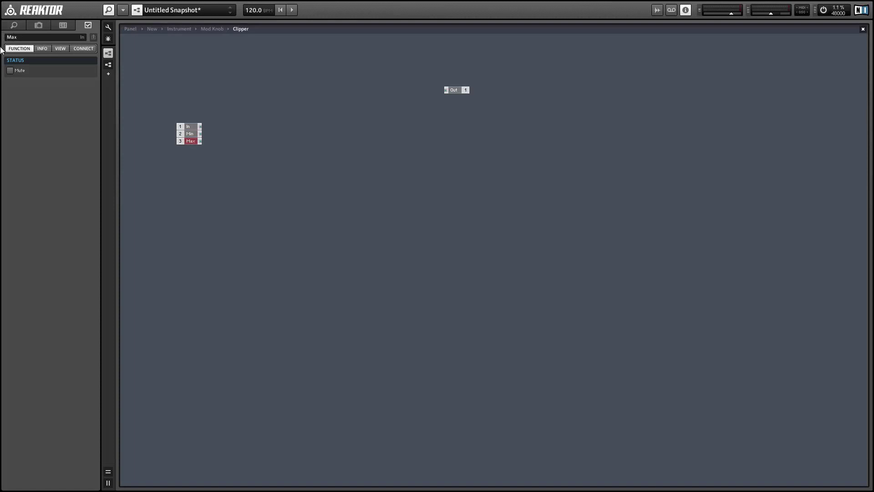
click(238, 166)
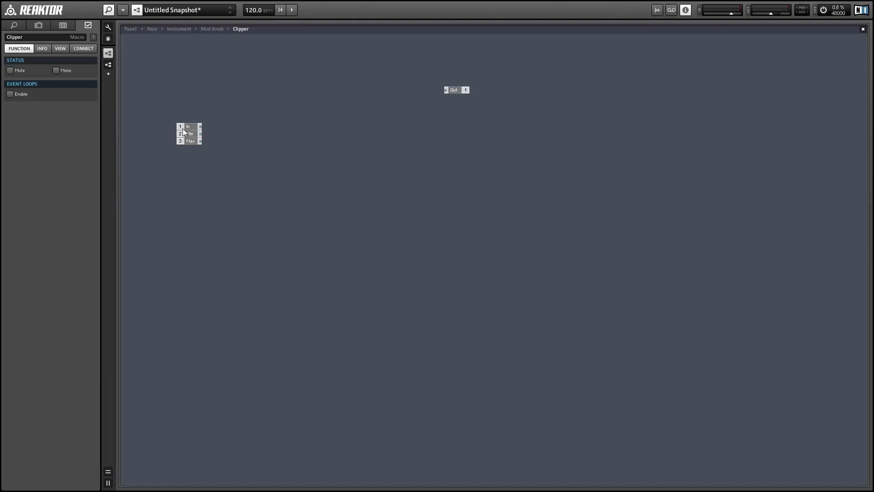
drag(184, 130, 228, 136)
Step: Add a Separator fed by In, with Min placed at its threshold input
right_click(293, 106)
mouse_move(295, 108)
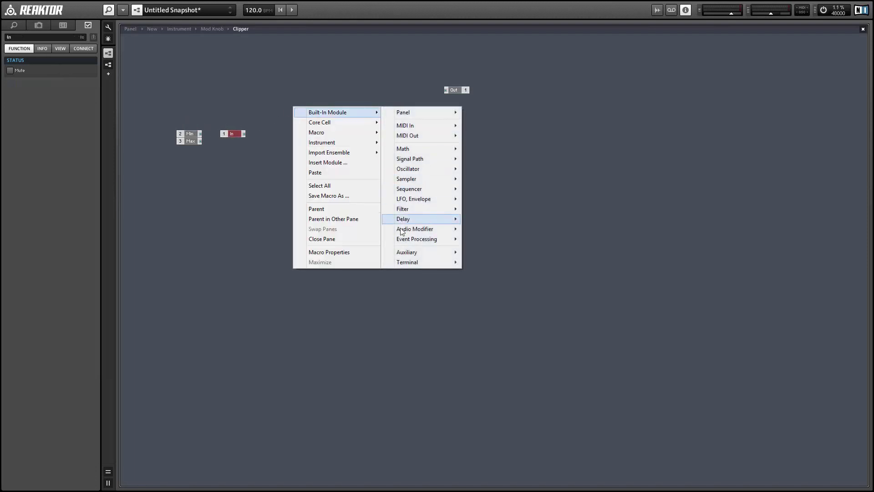
mouse_move(425, 239)
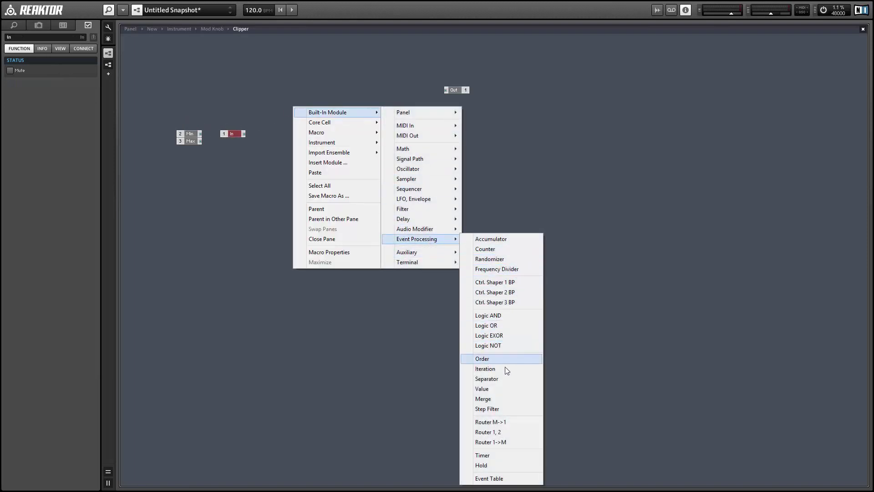
click(504, 379)
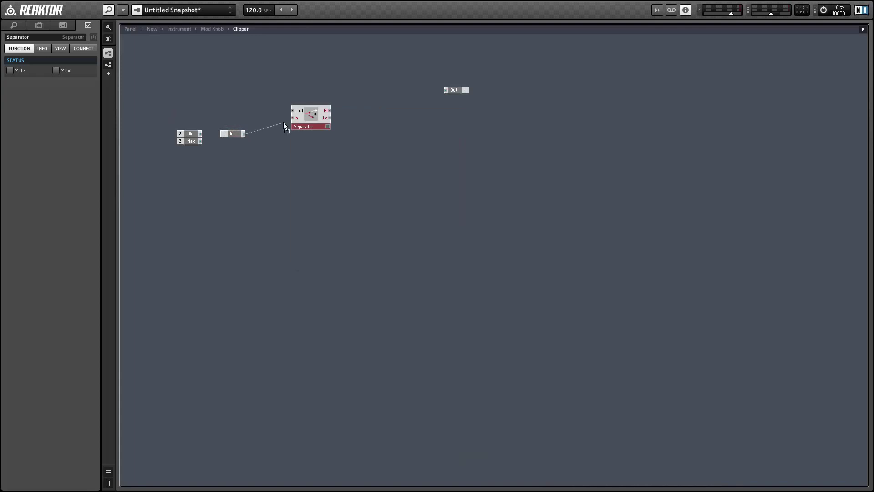
drag(283, 122, 268, 137)
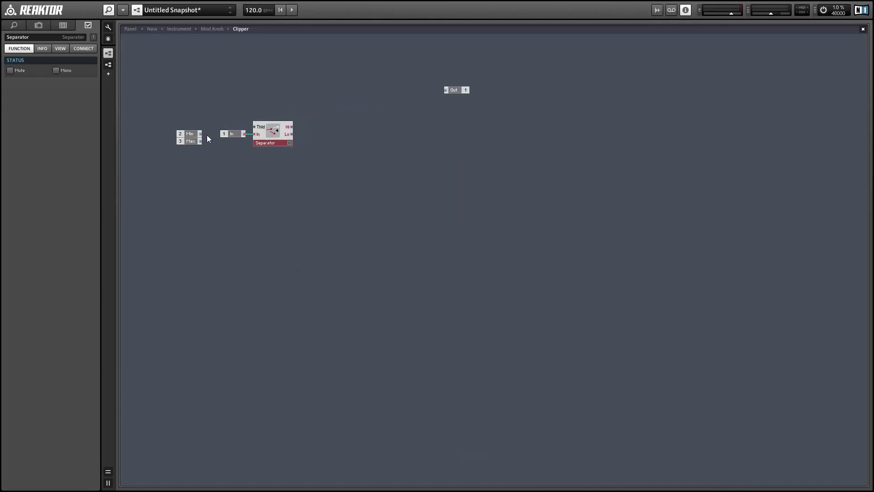
drag(191, 135, 254, 127)
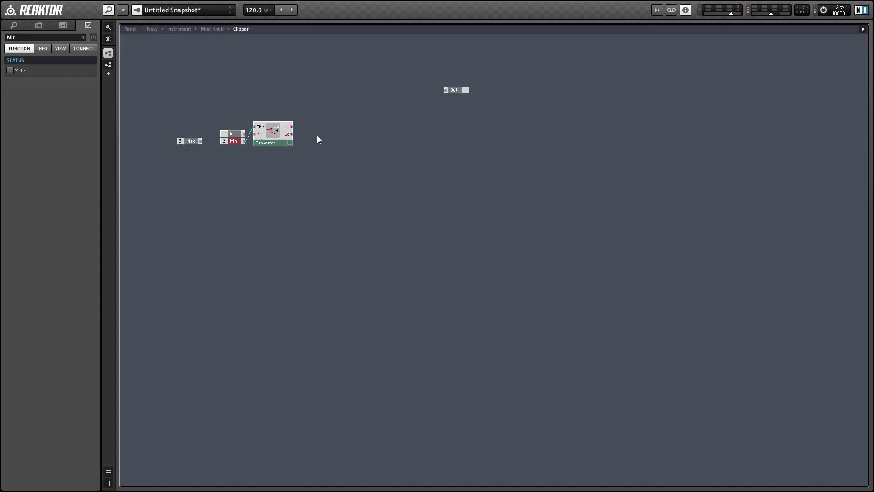
Step: Add a Value module taking Min as its value, triggered from the Separator's Lo output
right_click(332, 131)
mouse_move(366, 136)
mouse_move(447, 264)
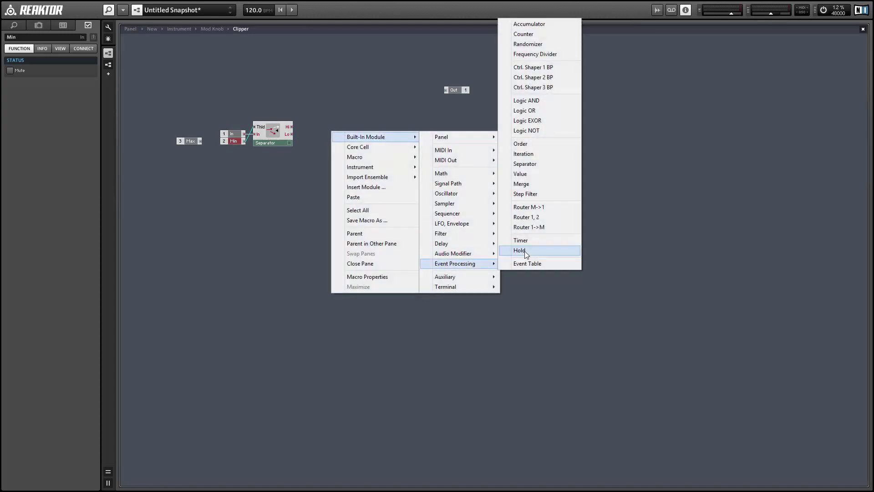
click(534, 174)
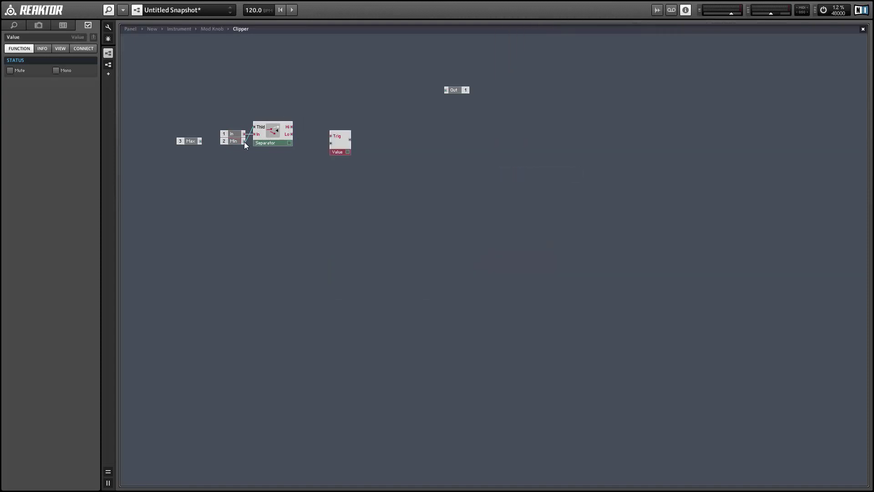
drag(324, 142, 344, 149)
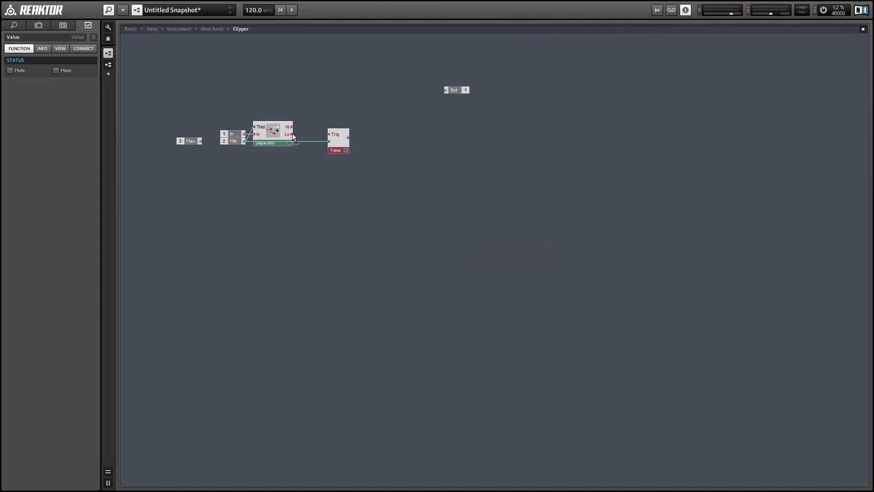
drag(294, 135, 405, 151)
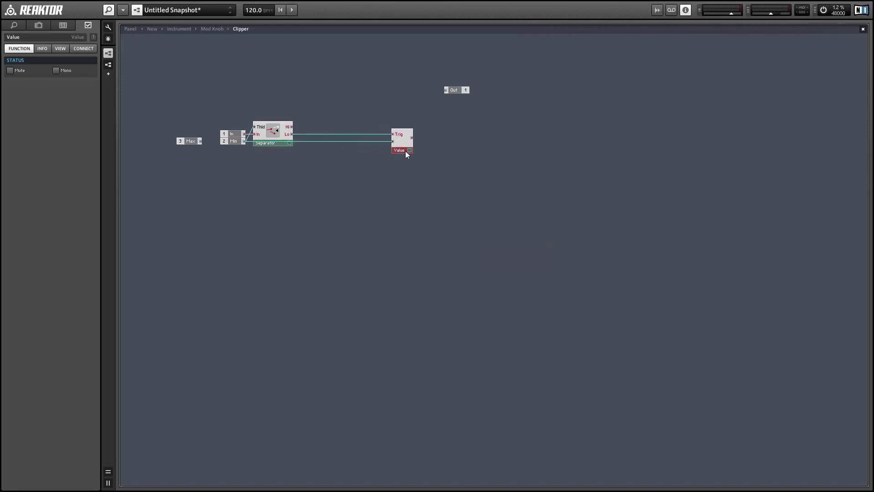
click(366, 171)
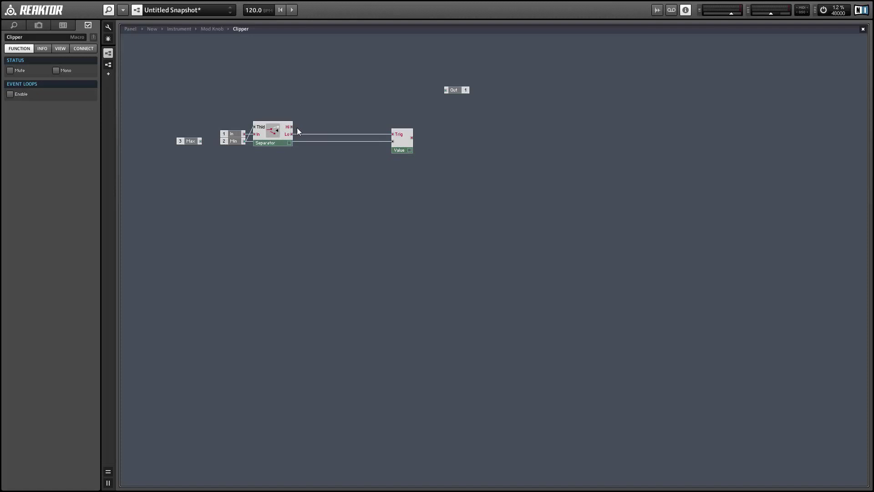
Step: Duplicate the Separator above the first and connect Max to its threshold input
drag(189, 140, 240, 83)
click(279, 142)
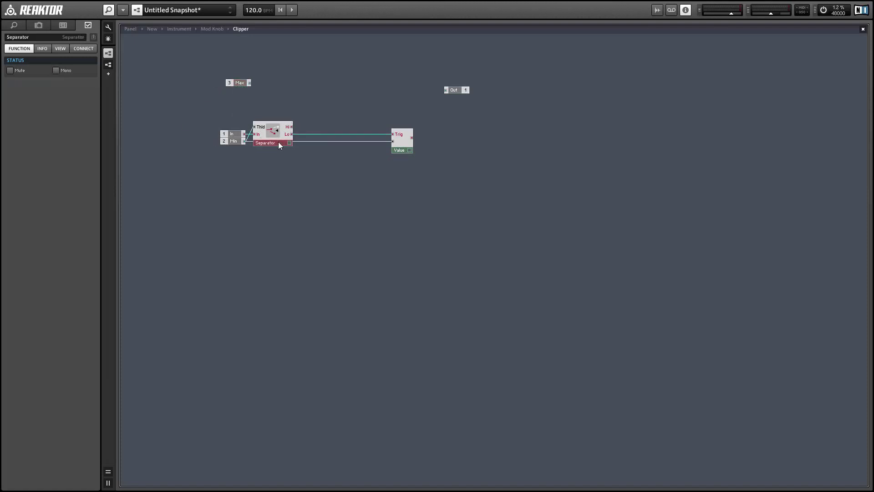
key(ctrl+c)
key(ctrl+v)
drag(377, 186, 312, 132)
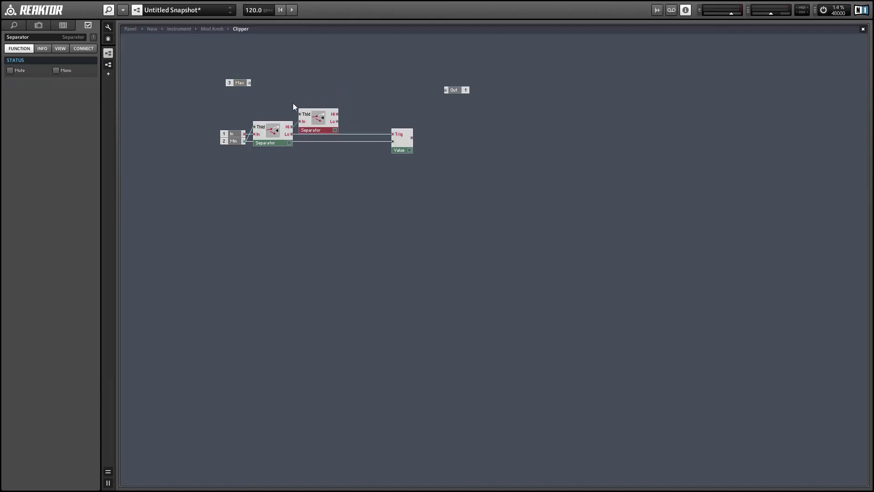
drag(249, 83, 300, 113)
click(258, 108)
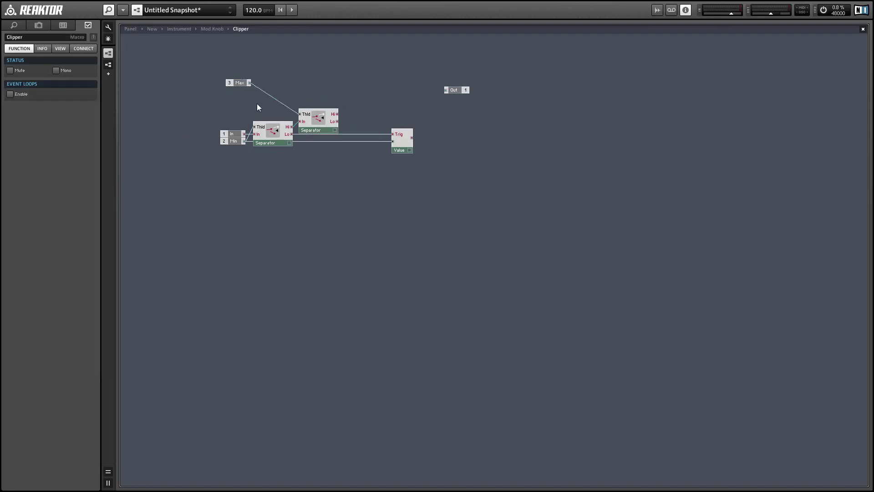
drag(241, 94, 279, 113)
shift+click(317, 127)
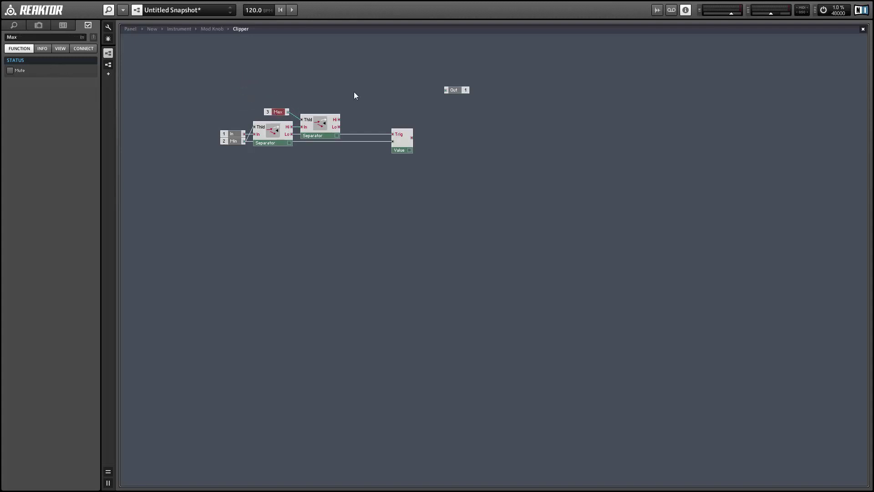
Step: Duplicate the Value module above the upper Separator and feed Max into its value input
click(408, 150)
key(ctrl+d)
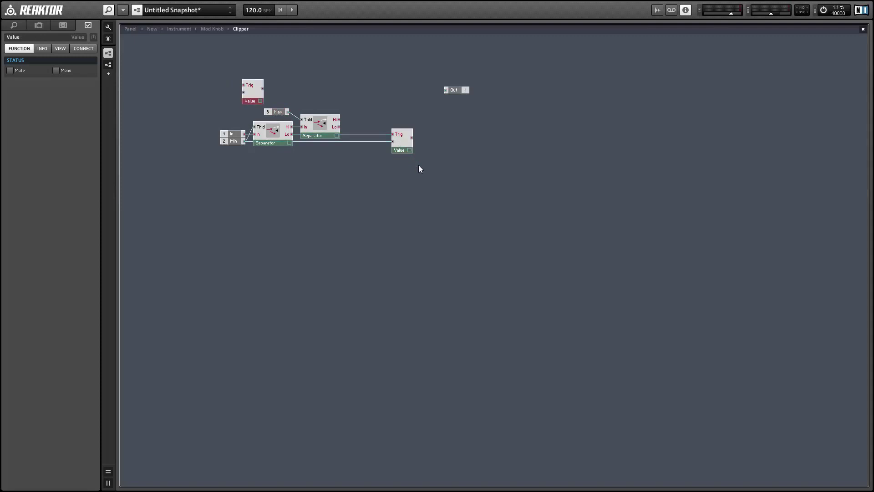
drag(254, 101, 344, 114)
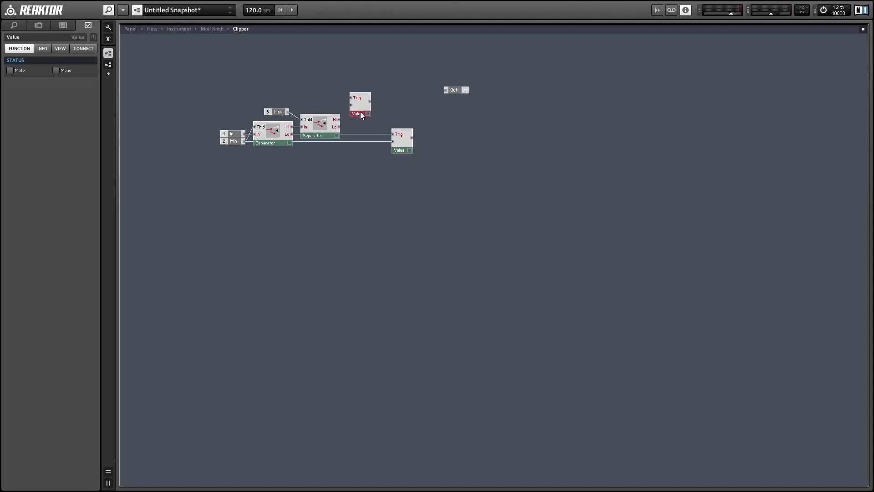
drag(288, 111, 349, 106)
right_click(463, 118)
Step: Merge the upper Value and lower Separator's Lo into Out, then exit and align Clipper with the adder
mouse_move(500, 122)
mouse_move(591, 249)
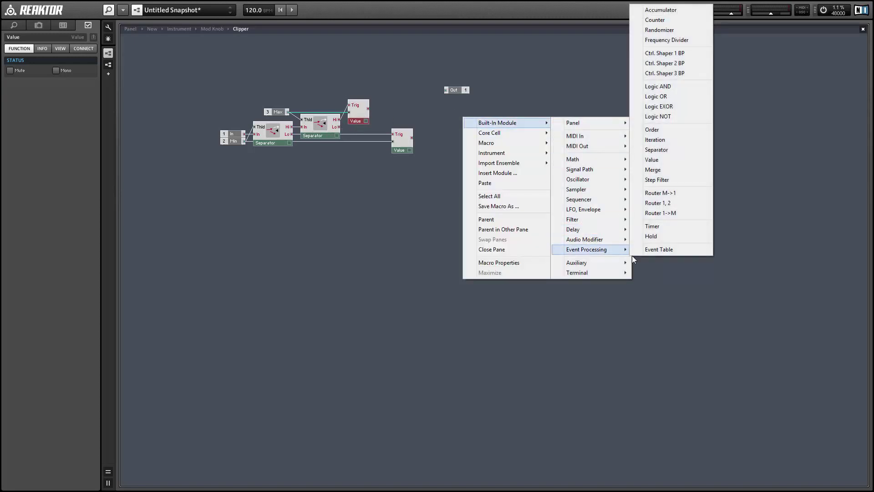
click(667, 169)
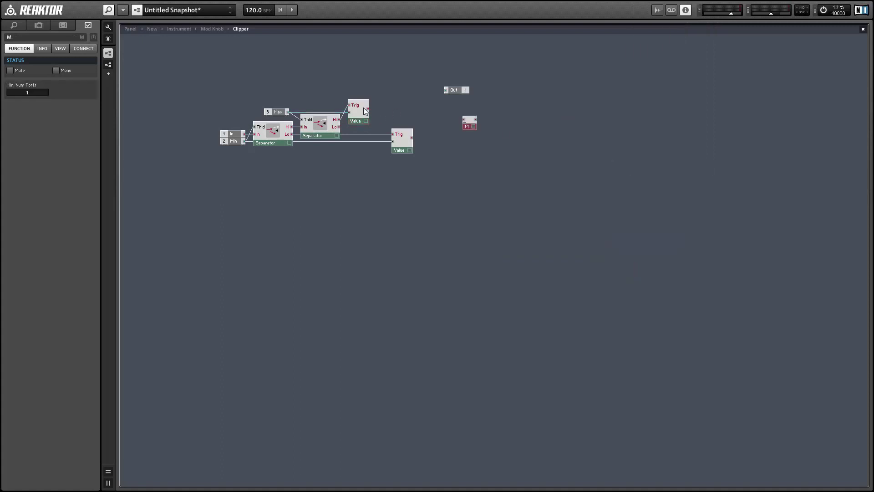
drag(368, 109, 464, 120)
drag(339, 127, 428, 141)
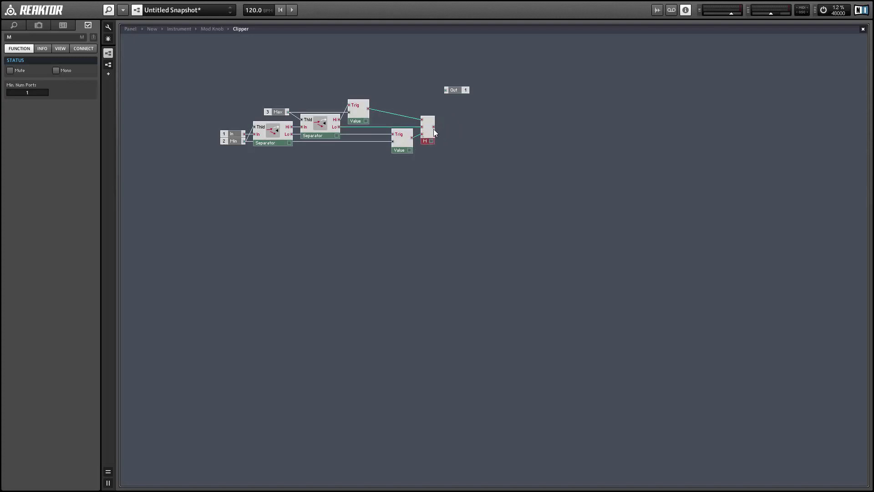
drag(447, 90, 446, 92)
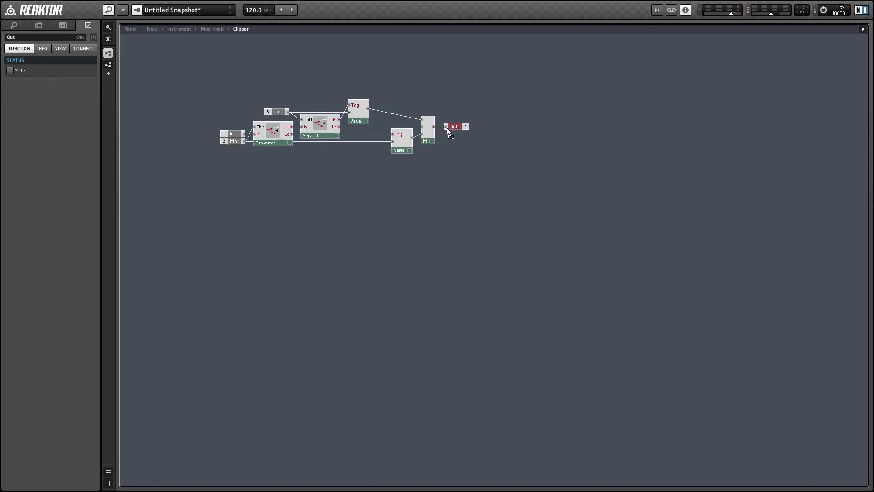
double_click(413, 80)
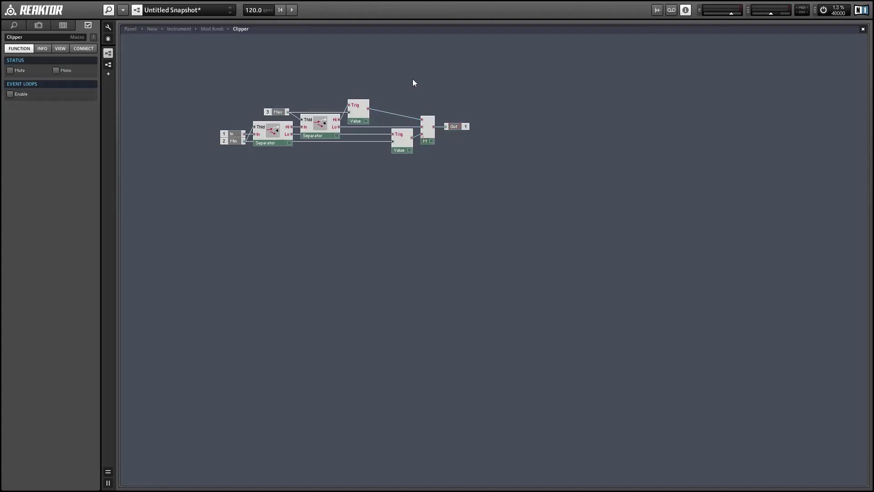
drag(485, 199, 526, 169)
Step: Attach constants of 20 and 120 to the Clipper's Min and Max inputs
click(381, 146)
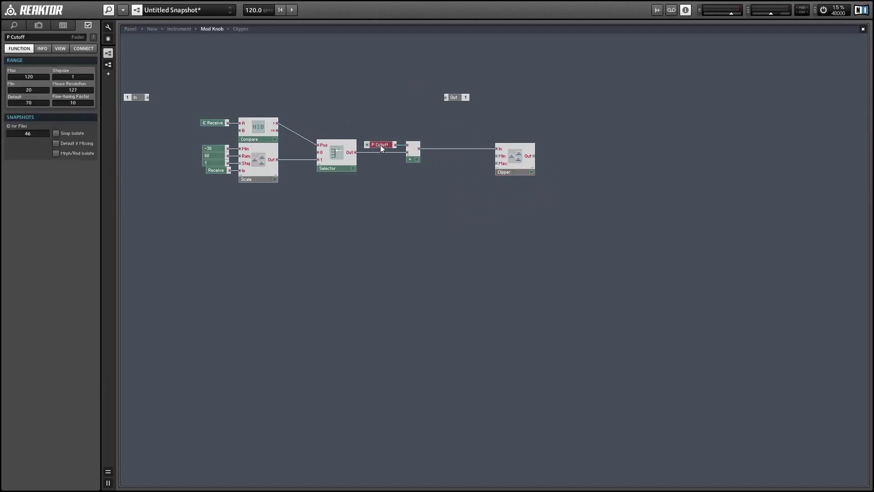
right_click(497, 155)
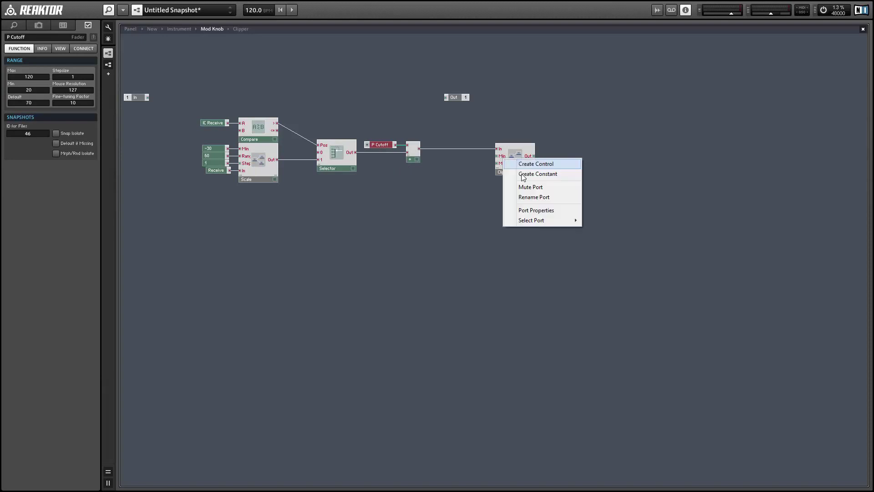
click(519, 173)
click(16, 70)
text(20)
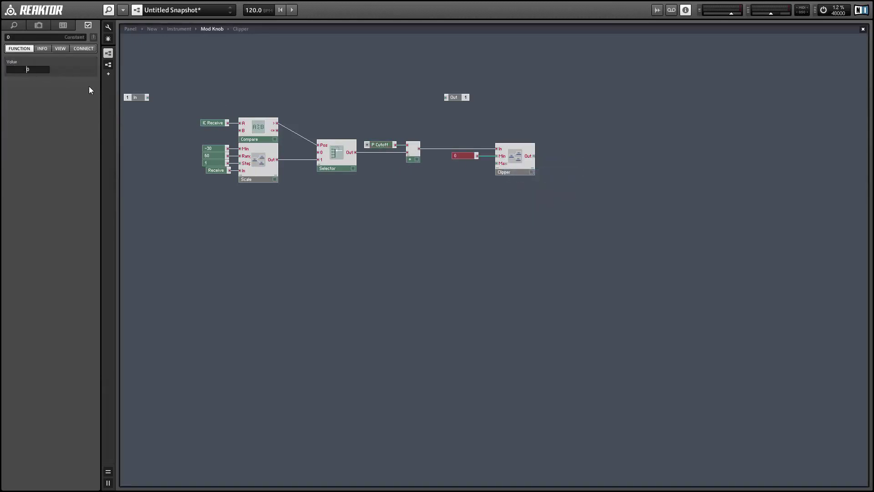
key(Return)
right_click(502, 164)
click(524, 179)
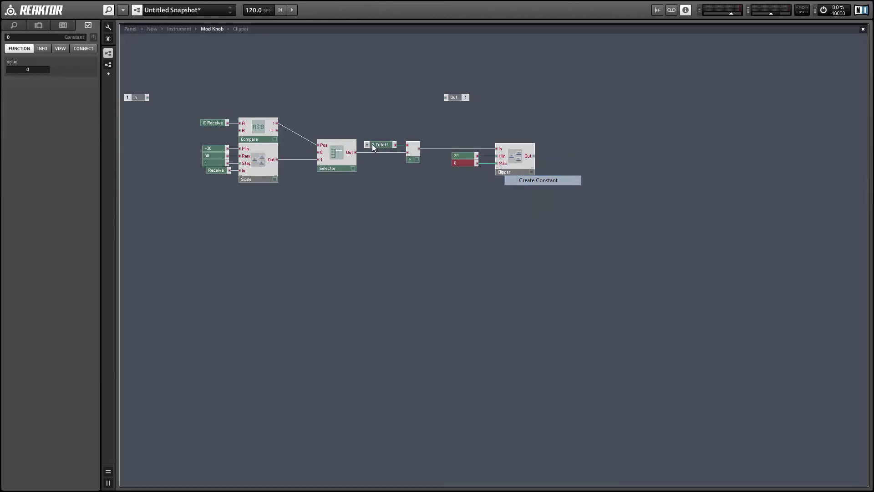
click(21, 71)
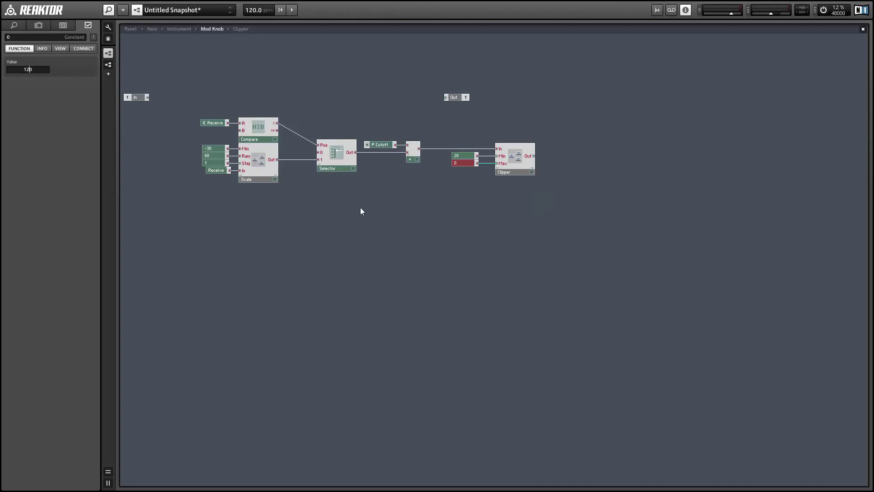
text(12)
key(Return)
click(409, 207)
Step: Wire the Clipper output to Out and set the Receive module's display style to Menu
drag(462, 97, 592, 154)
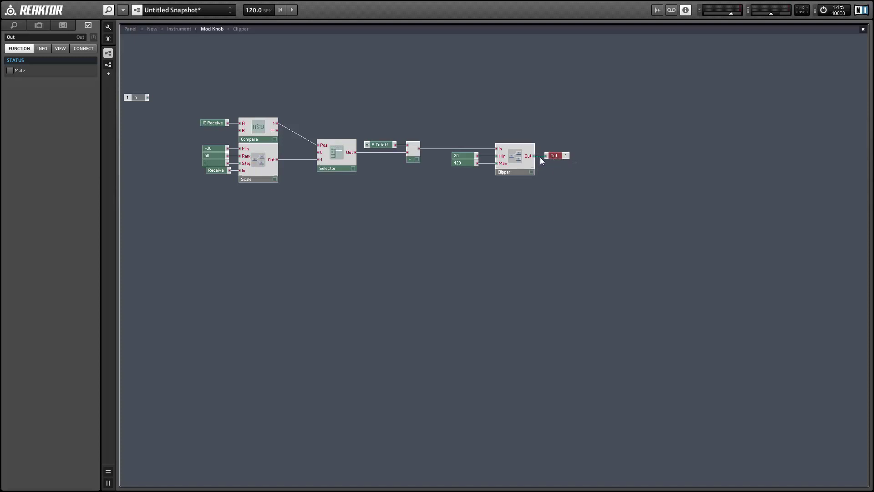
click(228, 258)
click(217, 171)
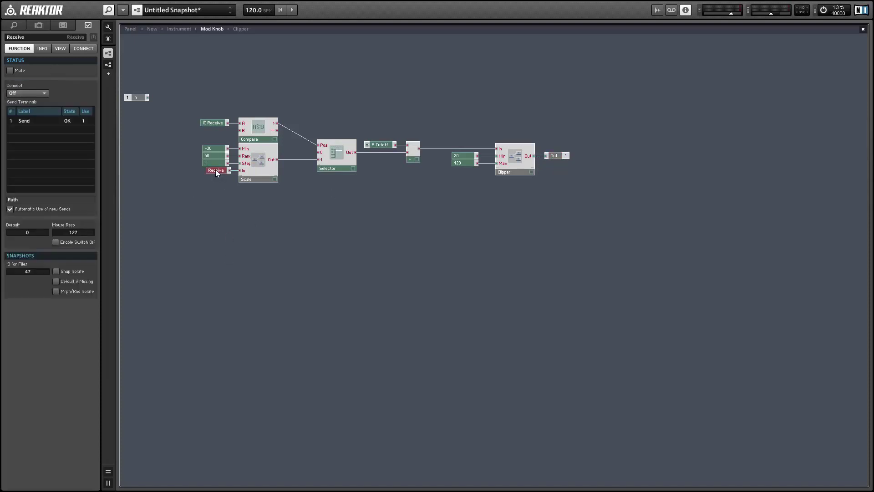
click(61, 49)
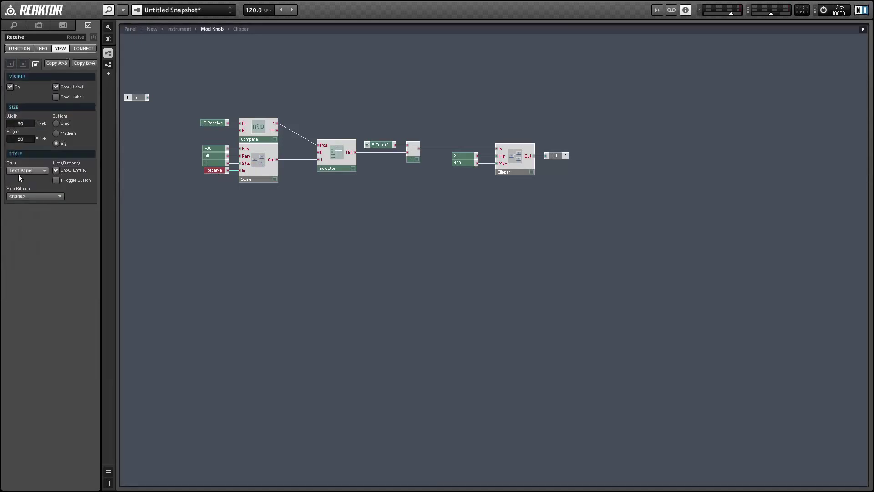
click(18, 173)
click(23, 187)
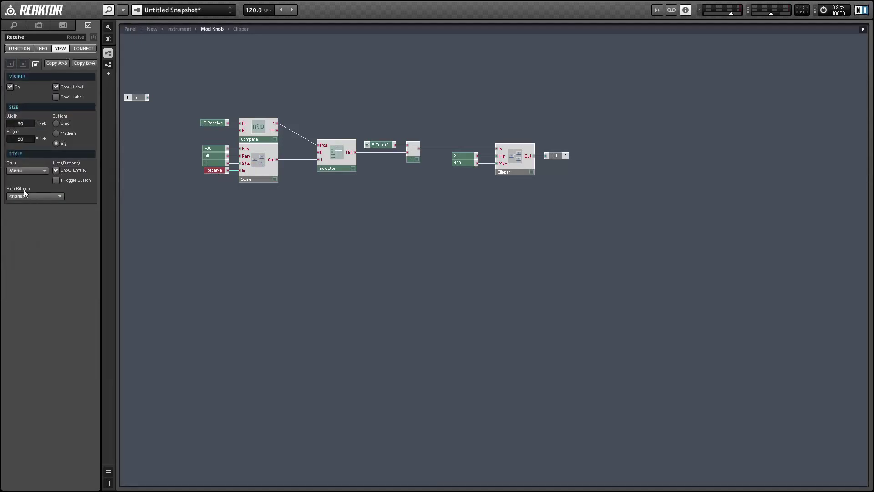
Step: Move Mod Knob near the filter, then in the panel rearrange its controls and rename an element Scale
double_click(360, 273)
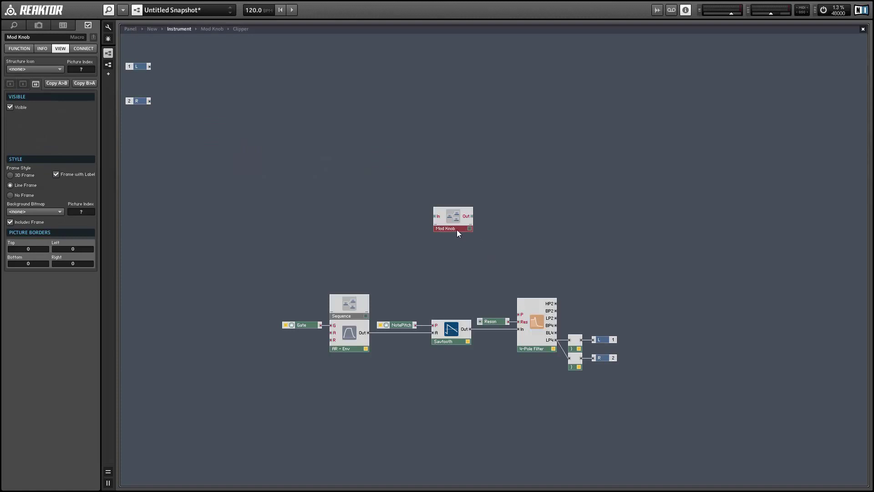
drag(457, 229, 510, 310)
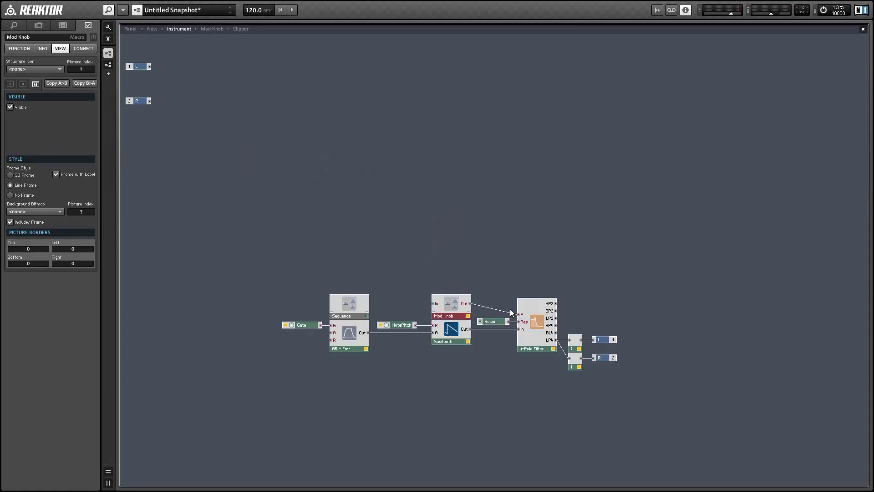
click(125, 28)
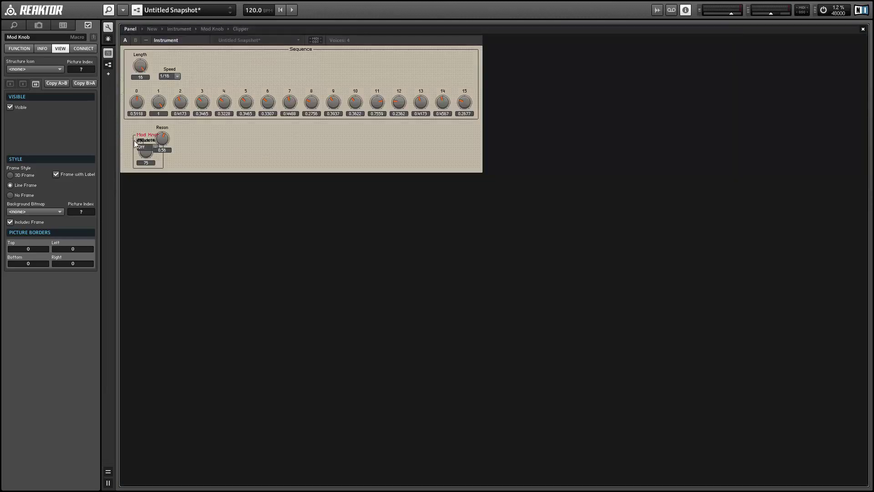
drag(169, 138, 224, 152)
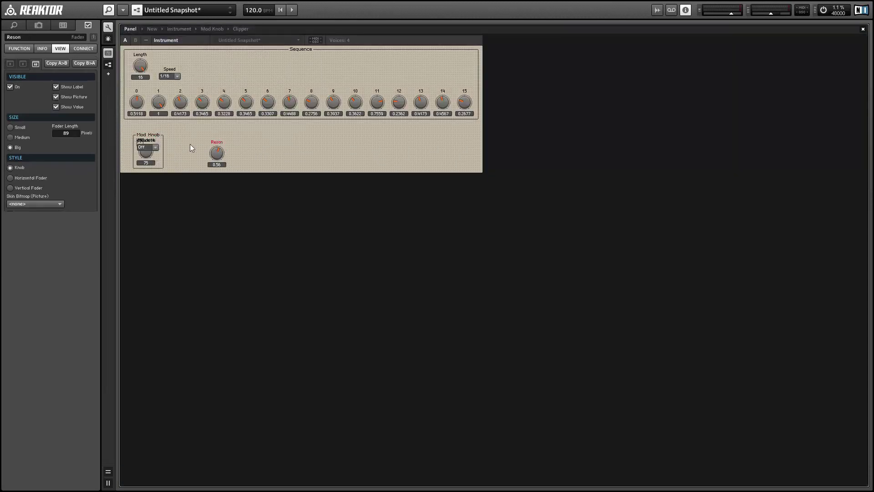
drag(150, 151, 192, 139)
click(140, 142)
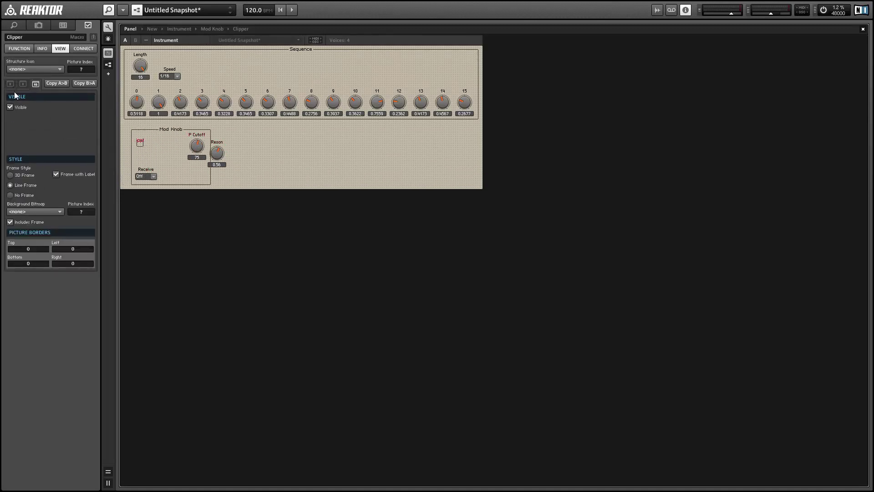
text(Scale)
key(Return)
Step: Return the P Cutoff knob to the Mod Knob box and relabel the menu Modulator
drag(204, 153, 151, 159)
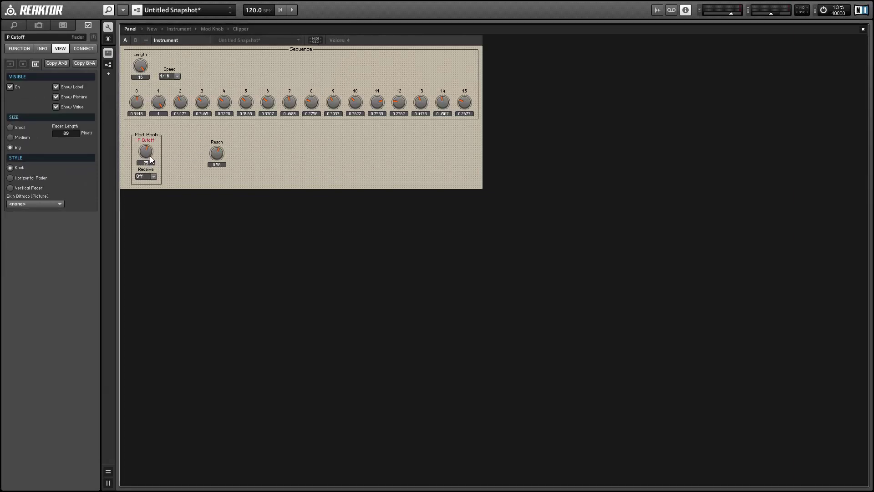
click(146, 170)
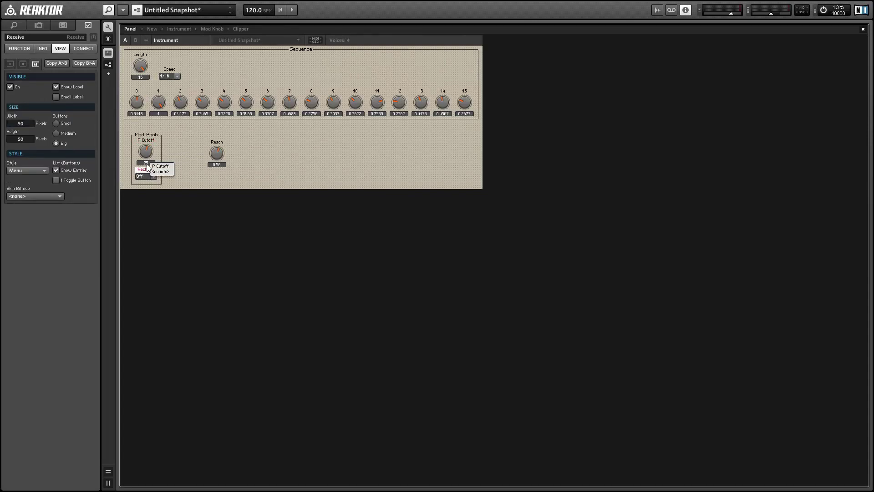
text(Modulatore)
key(Return)
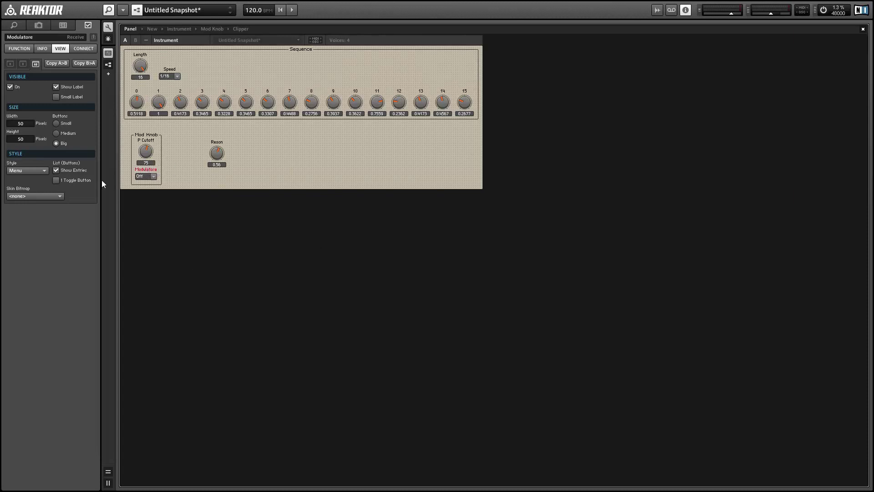
click(176, 167)
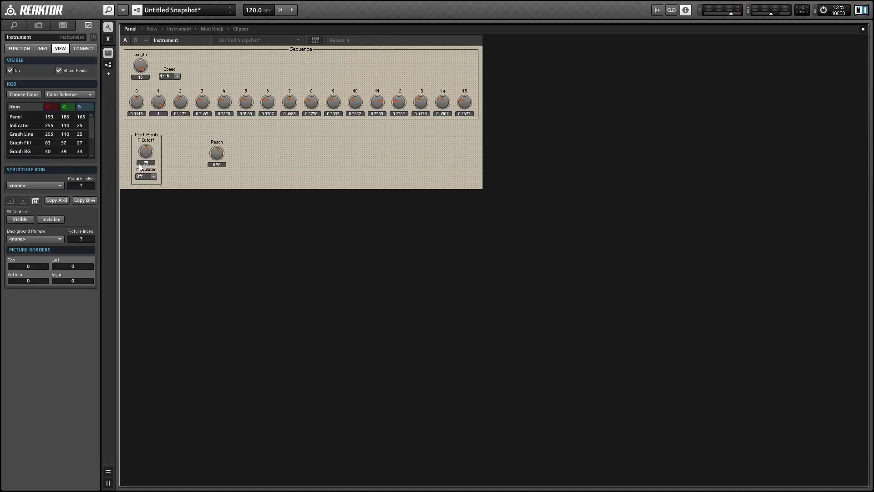
click(109, 27)
Step: Set Modulator to Send, P Cutoff to 74, sequencer steps 4 and 7 to 1, and adjust step 10
drag(143, 152, 150, 144)
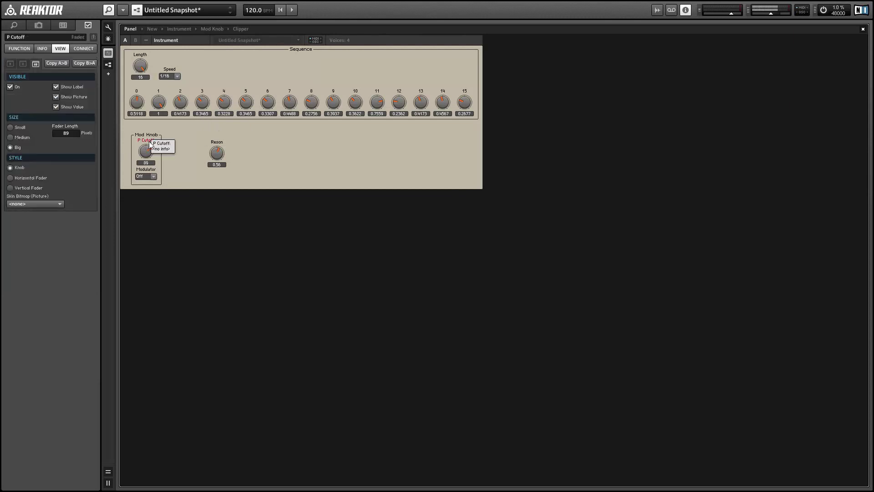
click(146, 176)
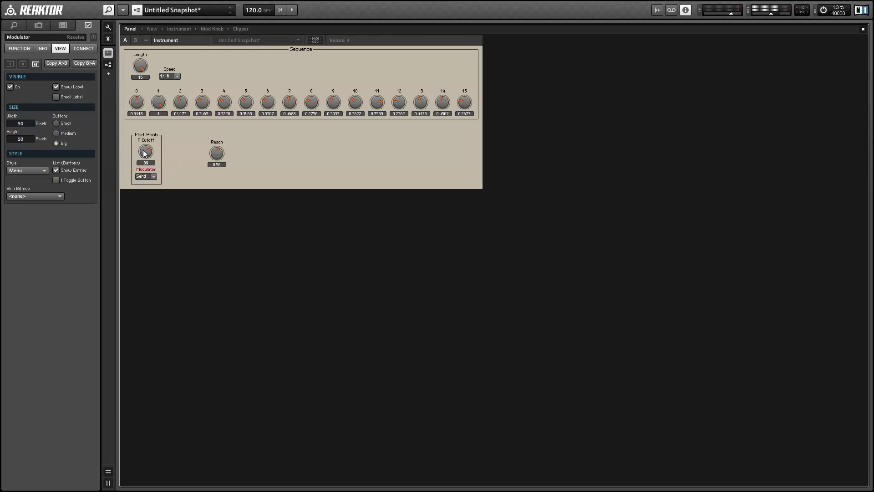
click(148, 160)
drag(148, 160, 149, 167)
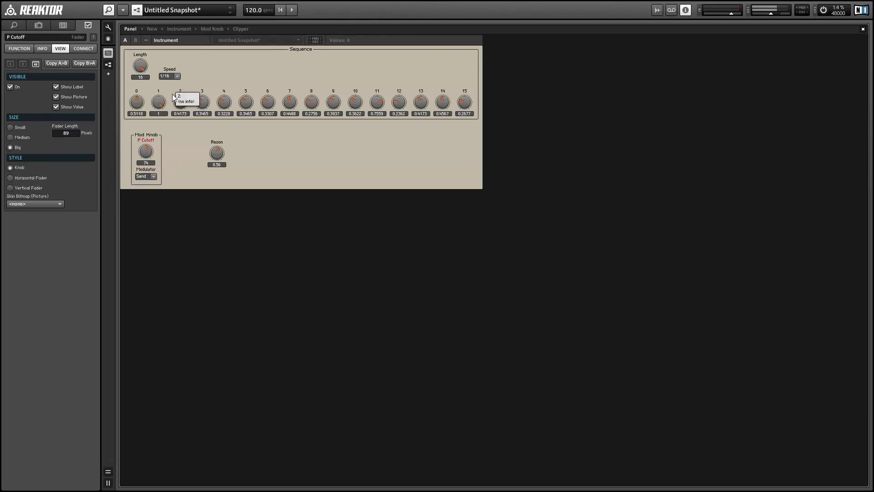
drag(220, 108, 218, 34)
drag(288, 102, 272, 45)
drag(355, 105, 343, 96)
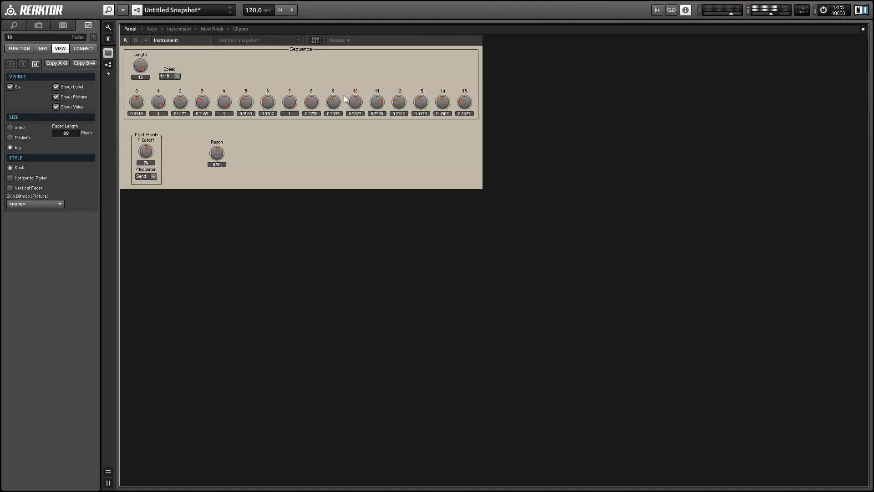